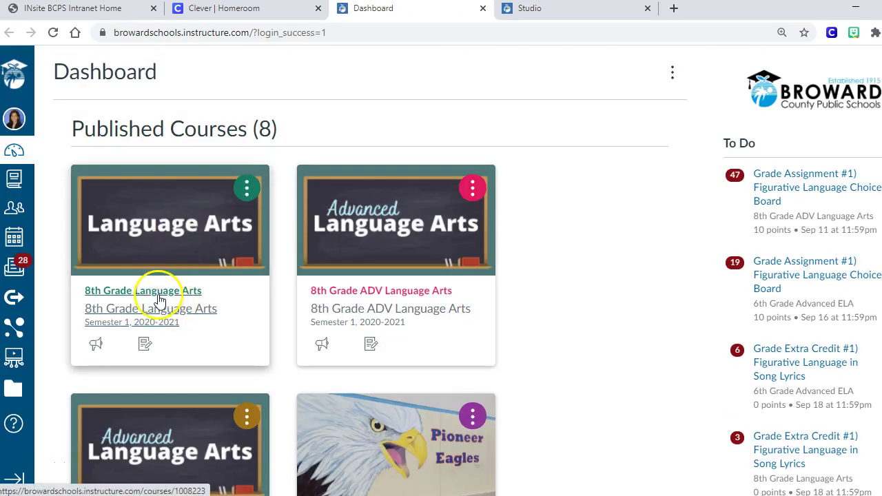
Go into the 8th Grade Language Arts course and open its Daily Agenda image link
{"action": "left_click", "coordinate": [153, 295]}
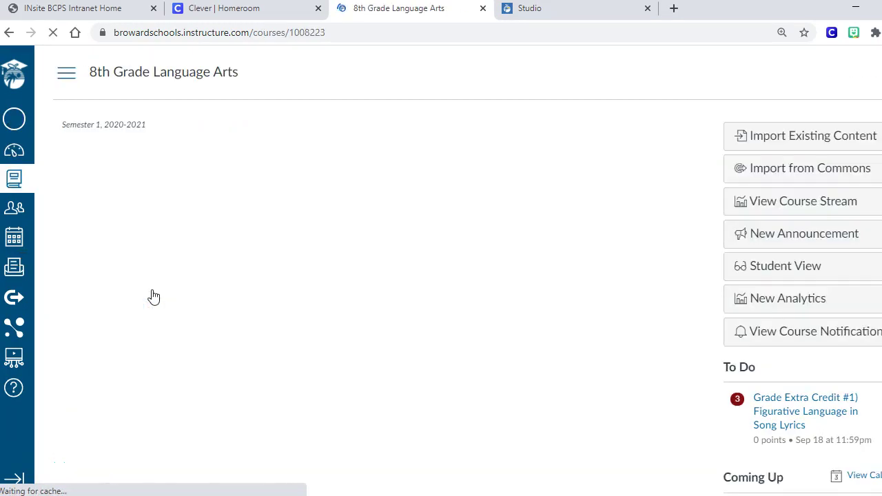
{"action": "scroll", "coordinate": [149, 330], "scroll_direction": "down", "scroll_amount": 2}
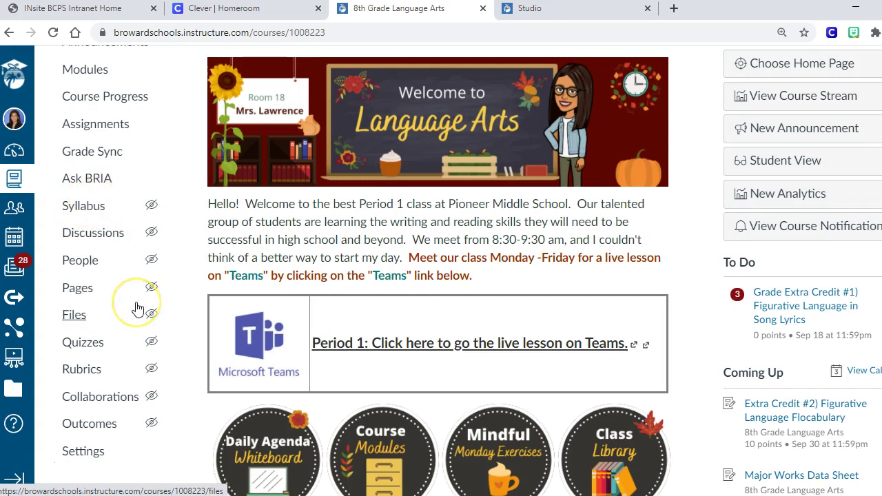
{"action": "scroll", "coordinate": [138, 308], "scroll_direction": "down", "scroll_amount": 1}
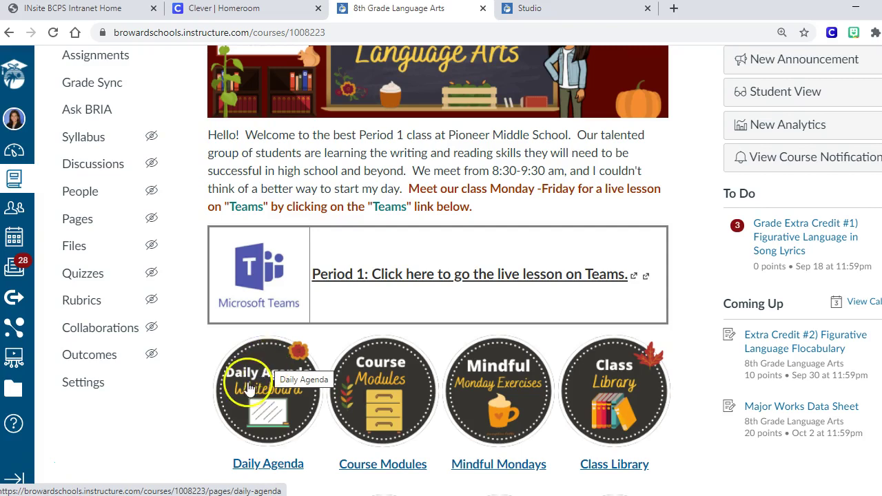
{"action": "left_click", "coordinate": [253, 370]}
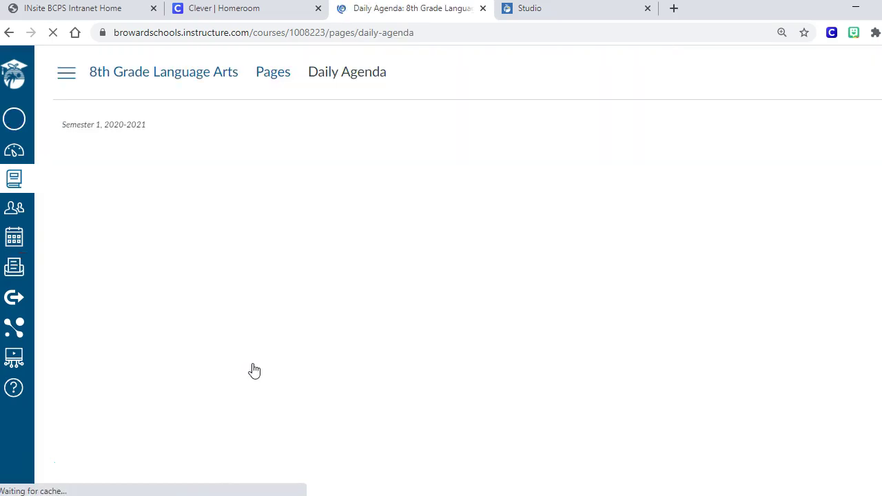
Look over the Daily Agenda page, then switch to the course's Modules list
{"action": "scroll", "coordinate": [145, 394], "scroll_direction": "down", "scroll_amount": 1}
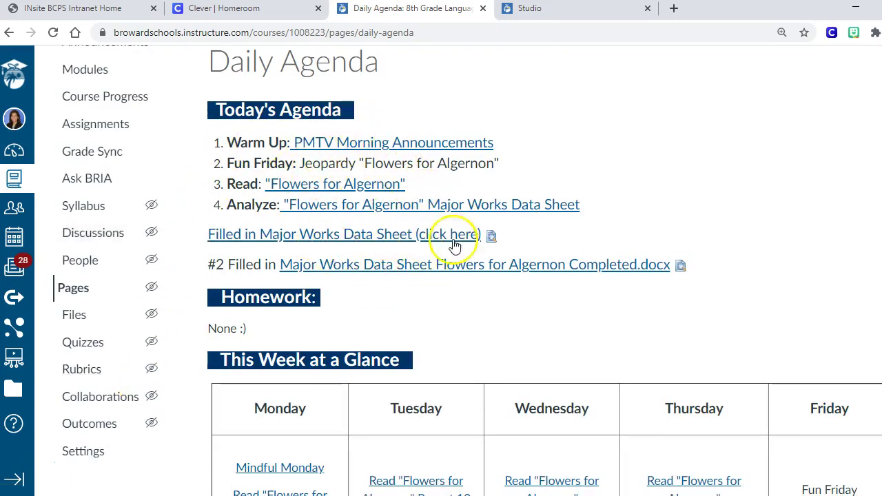
{"action": "scroll", "coordinate": [449, 309], "scroll_direction": "down", "scroll_amount": 2}
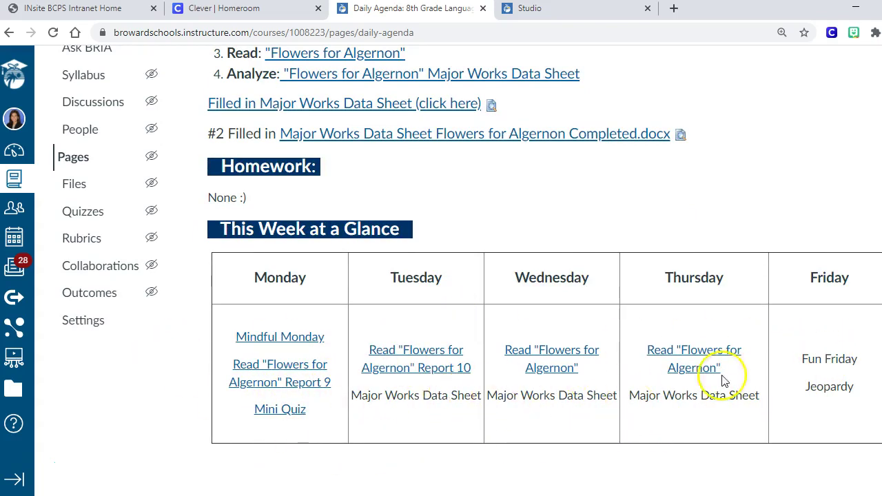
{"action": "scroll", "coordinate": [731, 427], "scroll_direction": "up", "scroll_amount": 2}
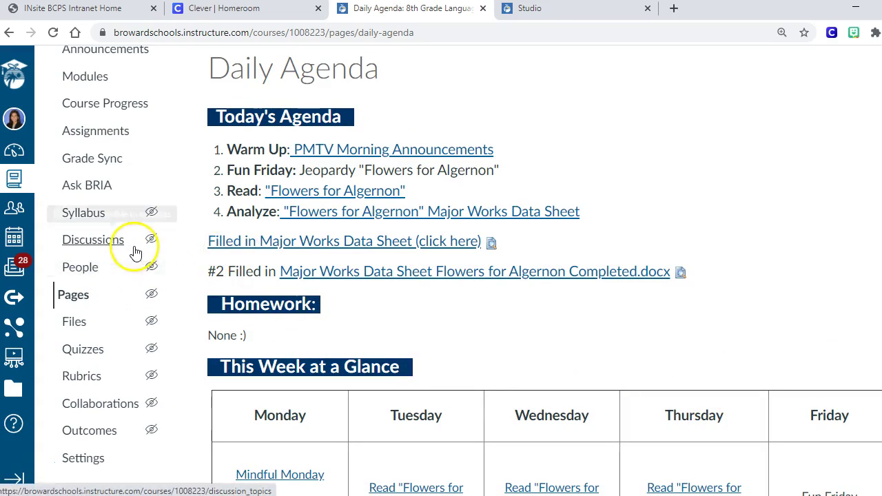
{"action": "scroll", "coordinate": [101, 218], "scroll_direction": "up", "scroll_amount": 1}
{"action": "scroll", "coordinate": [96, 206], "scroll_direction": "up", "scroll_amount": 2}
{"action": "left_click", "coordinate": [86, 150]}
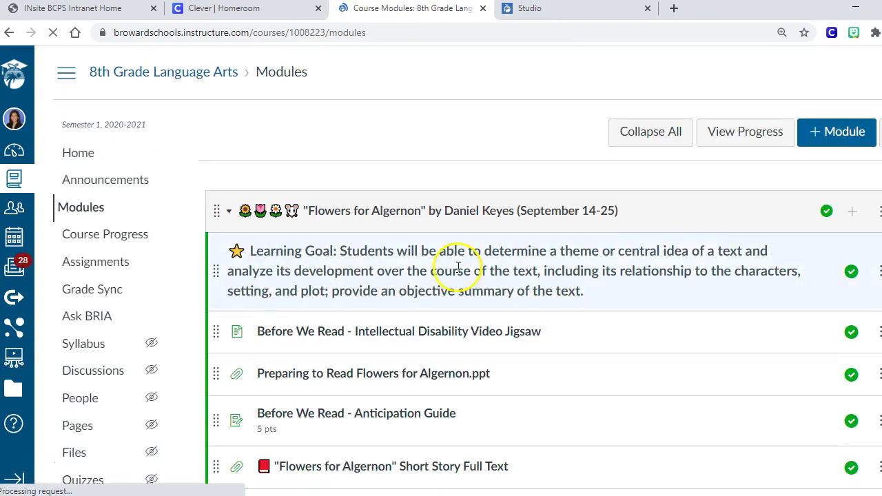
Open the Weekly Agenda (10/19-10/23) page from the Weekly Agenda with Tabs module
{"action": "scroll", "coordinate": [57, 453], "scroll_direction": "down", "scroll_amount": 12}
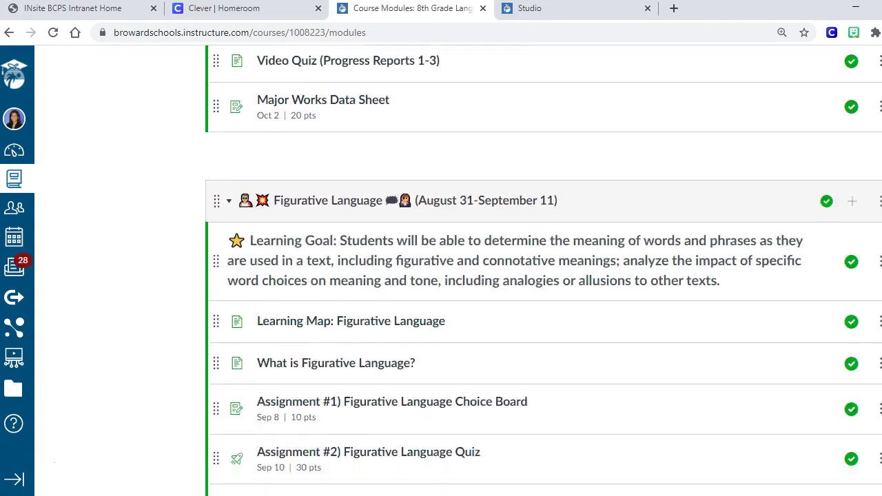
{"action": "scroll", "coordinate": [58, 453], "scroll_direction": "down", "scroll_amount": 12}
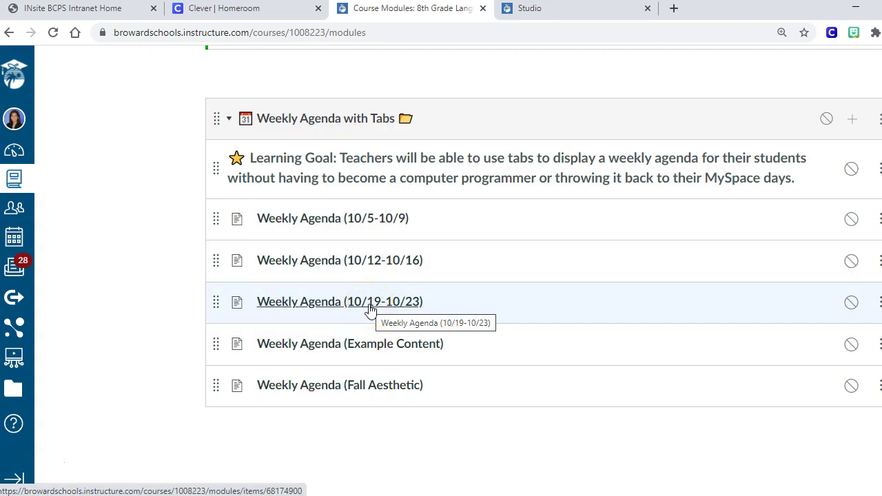
{"action": "left_click", "coordinate": [370, 308]}
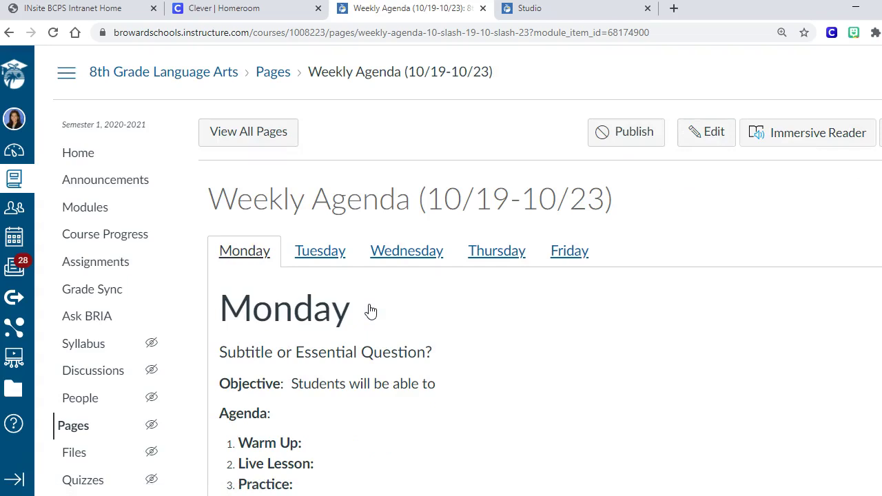
Cycle through the Tuesday to Friday tabs twice, returning to Monday each time
{"action": "scroll", "coordinate": [606, 335], "scroll_direction": "down", "scroll_amount": 1}
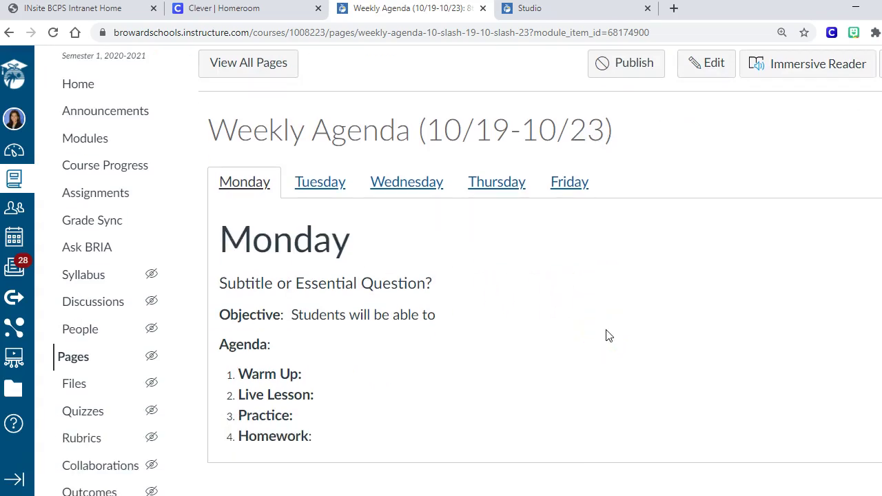
{"action": "left_click", "coordinate": [312, 182]}
{"action": "left_click", "coordinate": [384, 185]}
{"action": "left_click", "coordinate": [492, 179]}
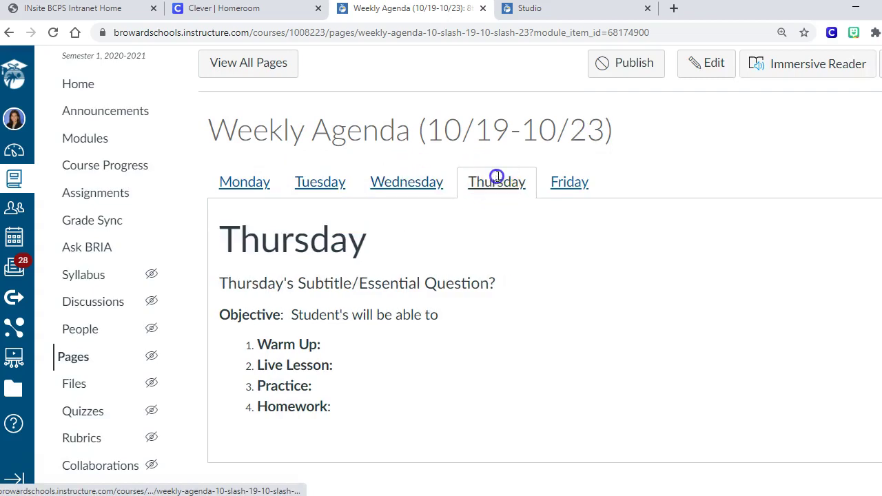
{"action": "left_click", "coordinate": [572, 182]}
{"action": "left_click", "coordinate": [247, 182]}
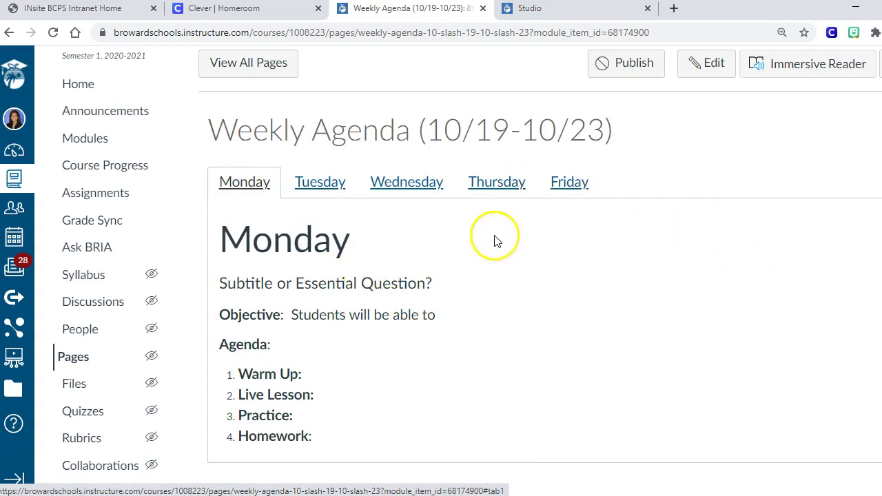
{"action": "left_click", "coordinate": [318, 195]}
{"action": "left_click", "coordinate": [407, 185]}
{"action": "left_click", "coordinate": [512, 181]}
{"action": "left_click", "coordinate": [555, 181]}
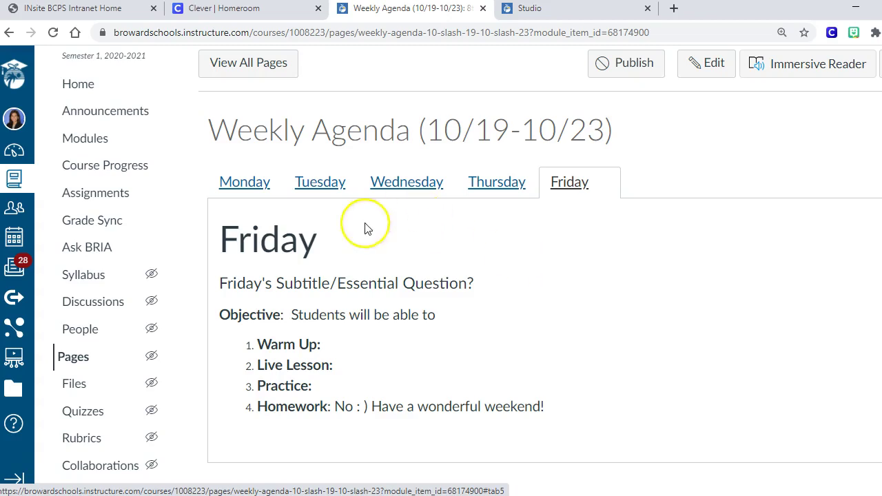
{"action": "left_click", "coordinate": [243, 191]}
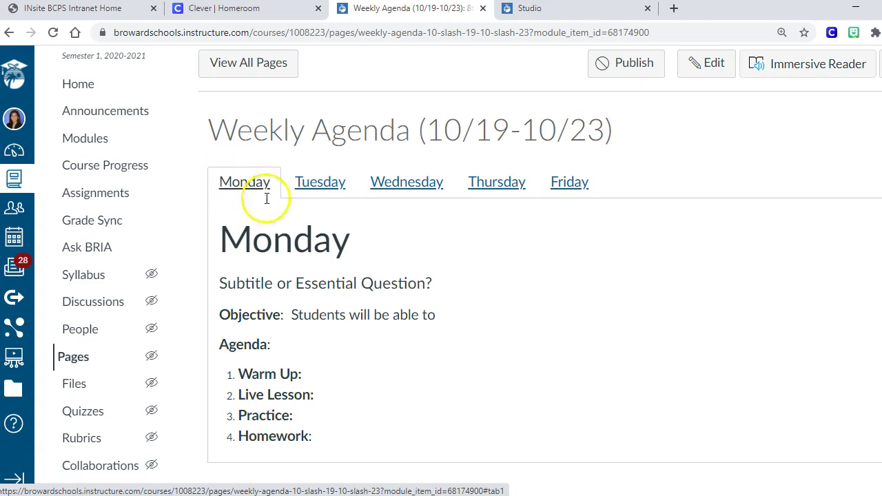
Edit the page and delete Monday's template subtitle through the Homework line
{"action": "left_click", "coordinate": [714, 65]}
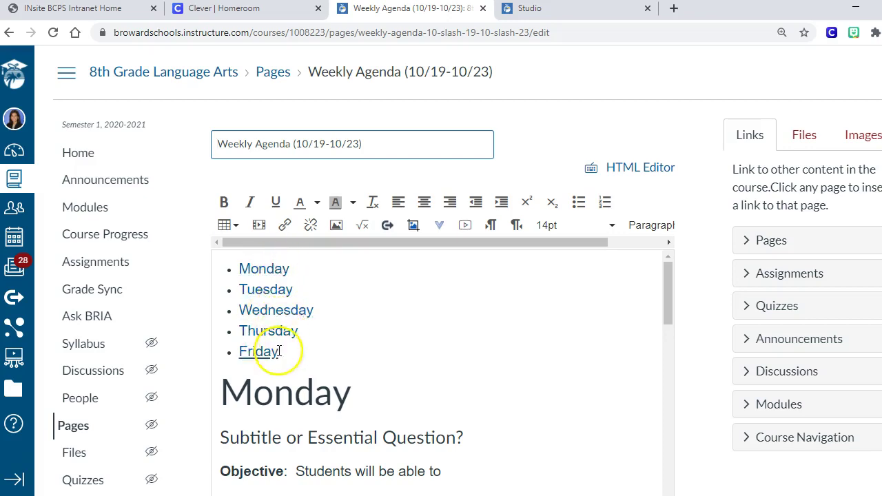
{"action": "scroll", "coordinate": [456, 351], "scroll_direction": "down", "scroll_amount": 2}
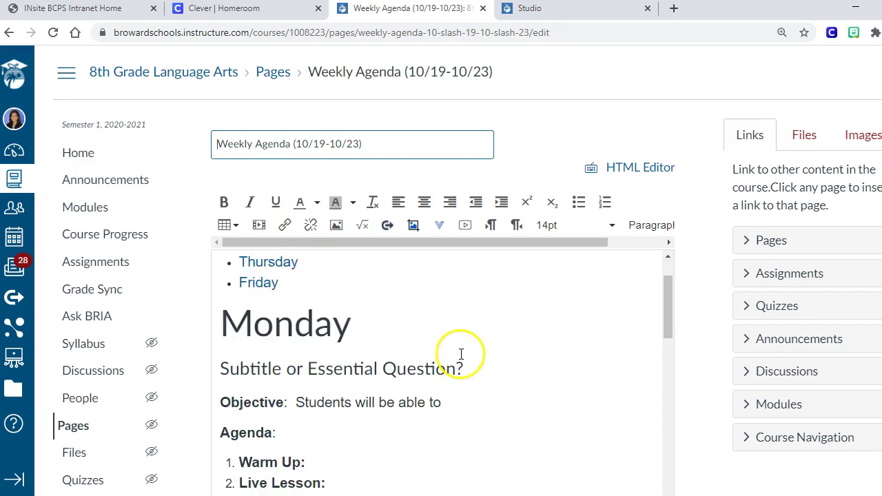
{"action": "scroll", "coordinate": [463, 353], "scroll_direction": "up", "scroll_amount": 1}
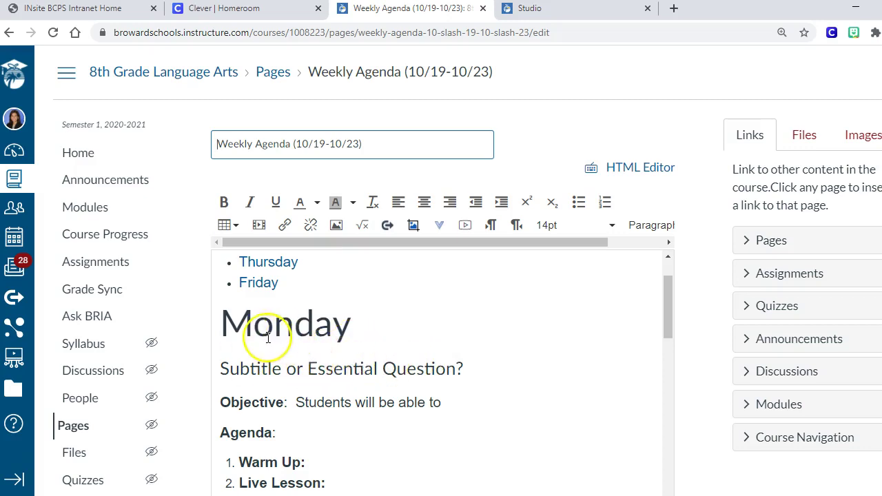
{"action": "scroll", "coordinate": [379, 351], "scroll_direction": "down", "scroll_amount": 1}
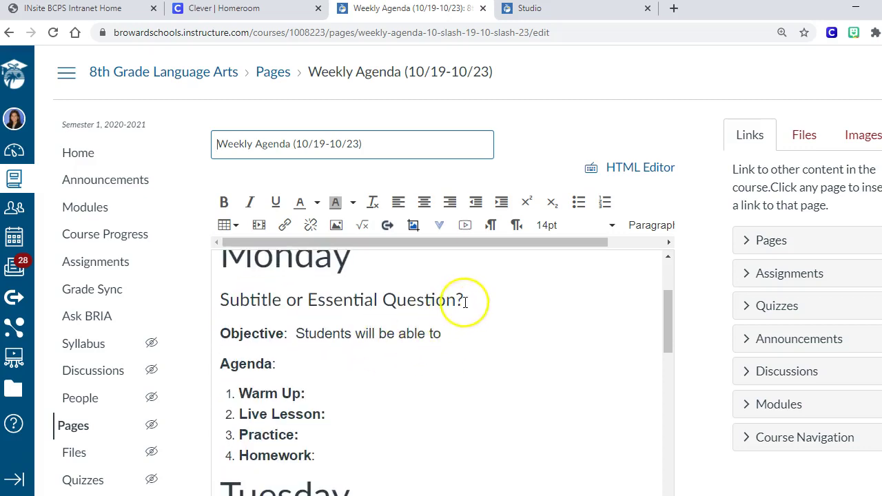
{"action": "left_click_drag", "start_coordinate": [464, 299], "coordinate": [266, 301]}
{"action": "left_click", "coordinate": [335, 370]}
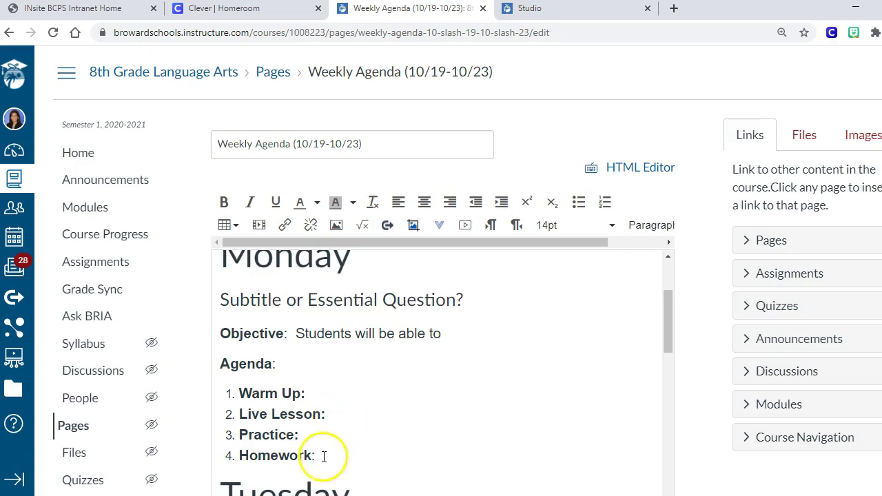
{"action": "left_click_drag", "start_coordinate": [315, 456], "coordinate": [228, 305]}
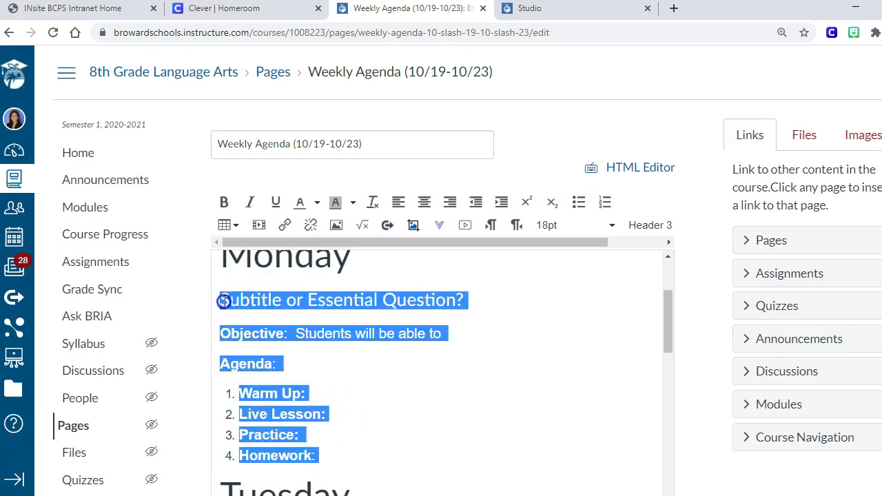
{"action": "key", "text": "BackSpace"}
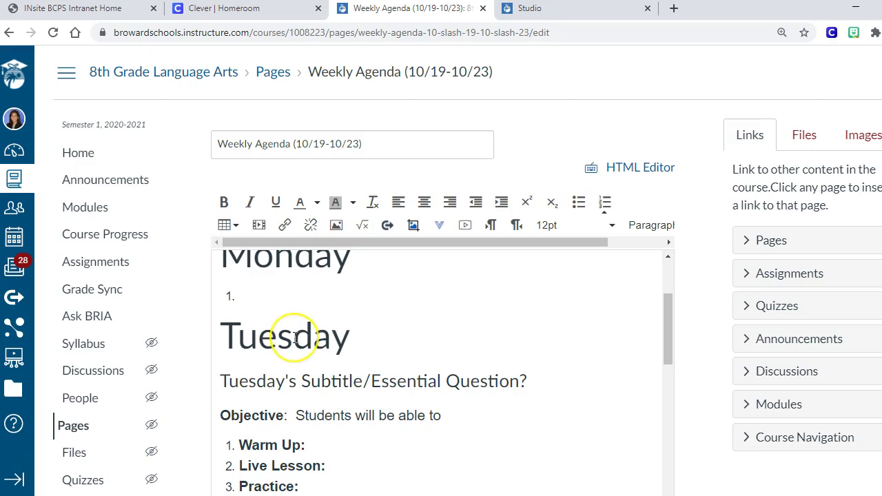
{"action": "key", "text": "BackSpace"}
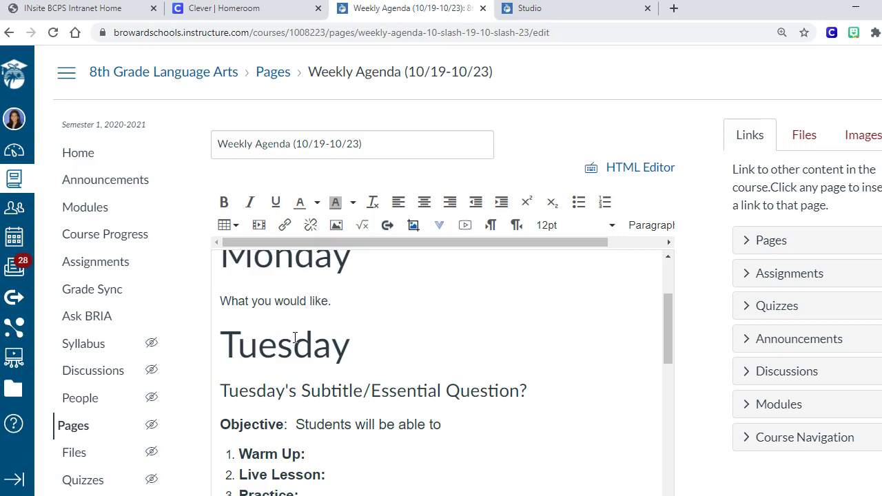
Start a new line below 'What you would like.' in Monday's section
{"action": "scroll", "coordinate": [367, 352], "scroll_direction": "up", "scroll_amount": 2}
{"action": "scroll", "coordinate": [358, 384], "scroll_direction": "down", "scroll_amount": 1}
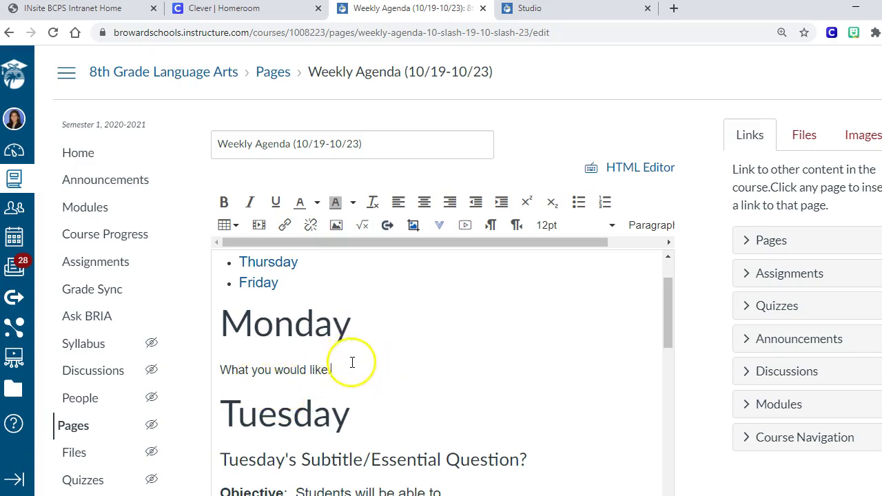
{"action": "left_click", "coordinate": [321, 371]}
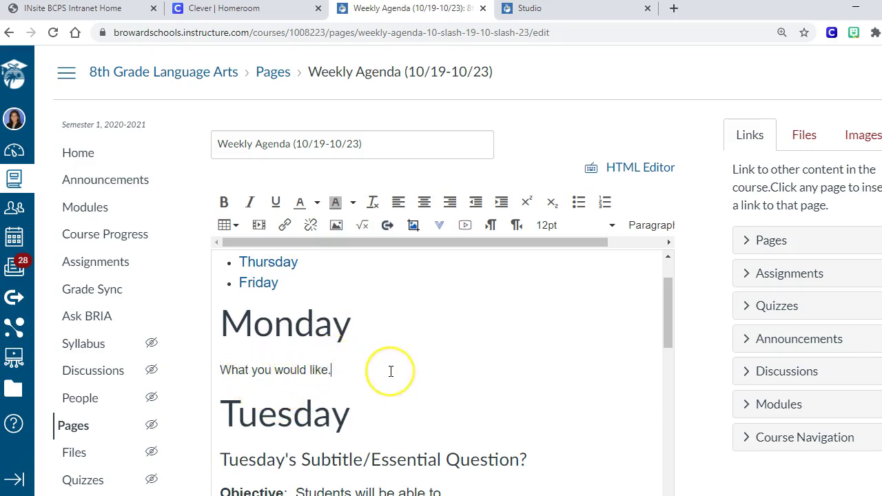
{"action": "key", "text": "Return"}
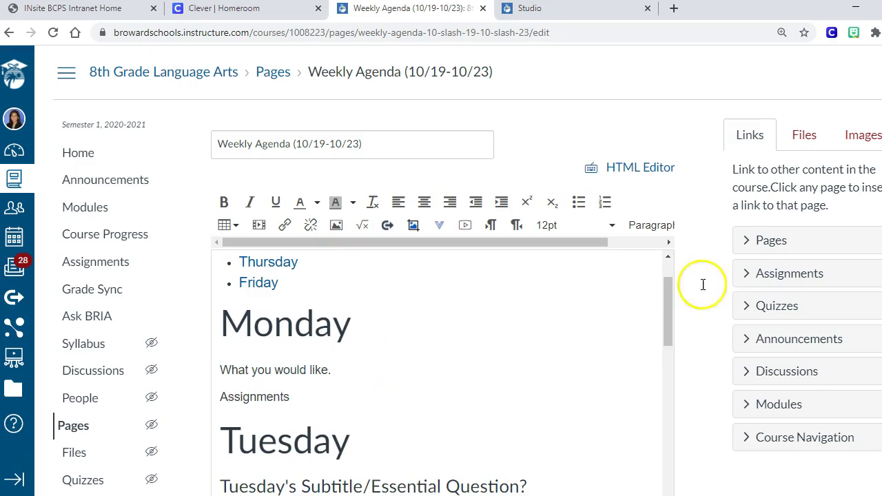
Link the Assignments text to the Progress Report 9 assignment
{"action": "left_click", "coordinate": [781, 275]}
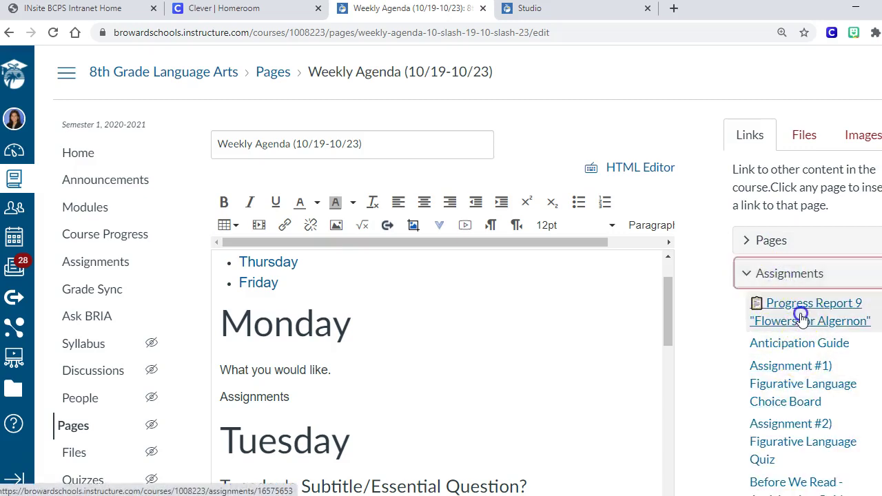
{"action": "left_click", "coordinate": [801, 313]}
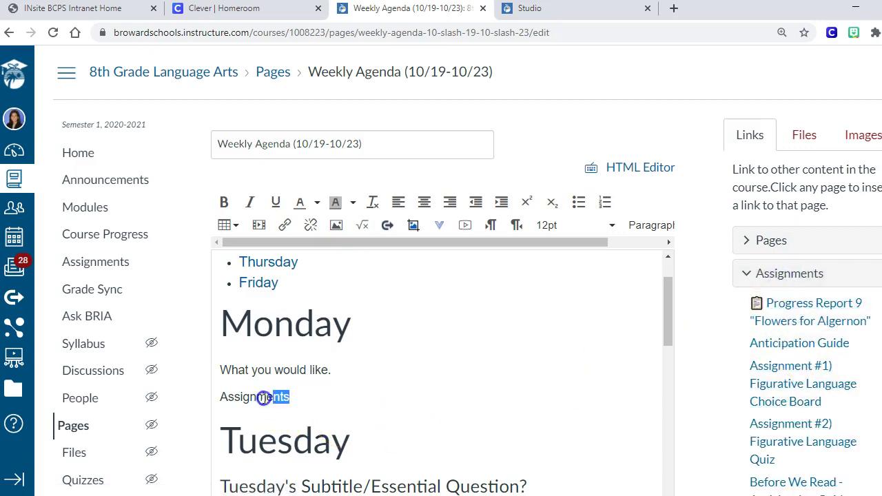
{"action": "left_click", "coordinate": [761, 305]}
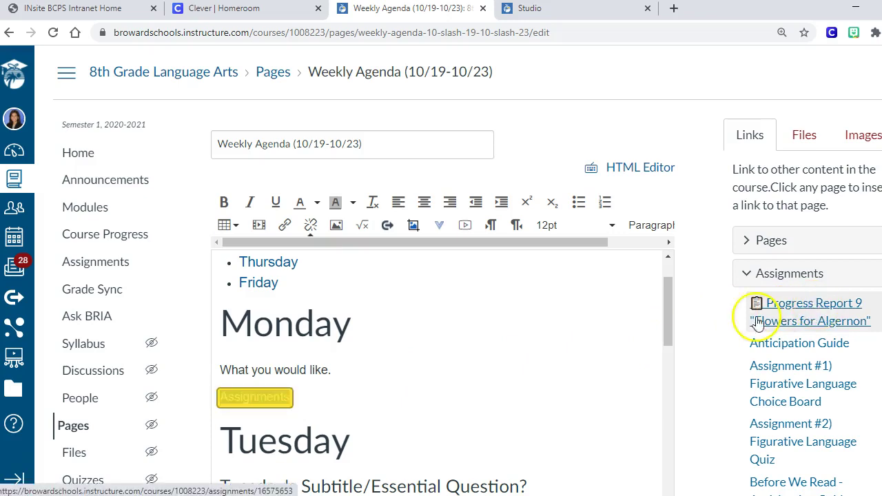
Insert a 0 Mindful.png file link on a new line below Assignments
{"action": "left_click", "coordinate": [372, 394]}
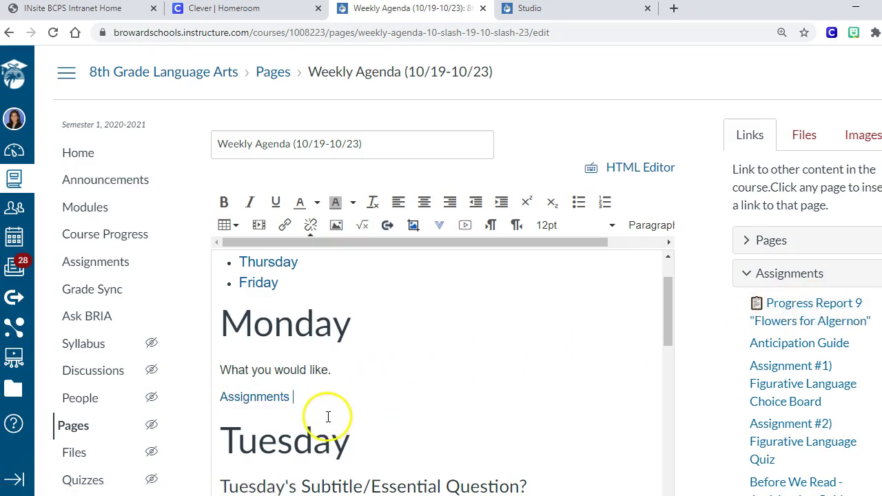
{"action": "key", "text": "Return"}
{"action": "left_click", "coordinate": [802, 137]}
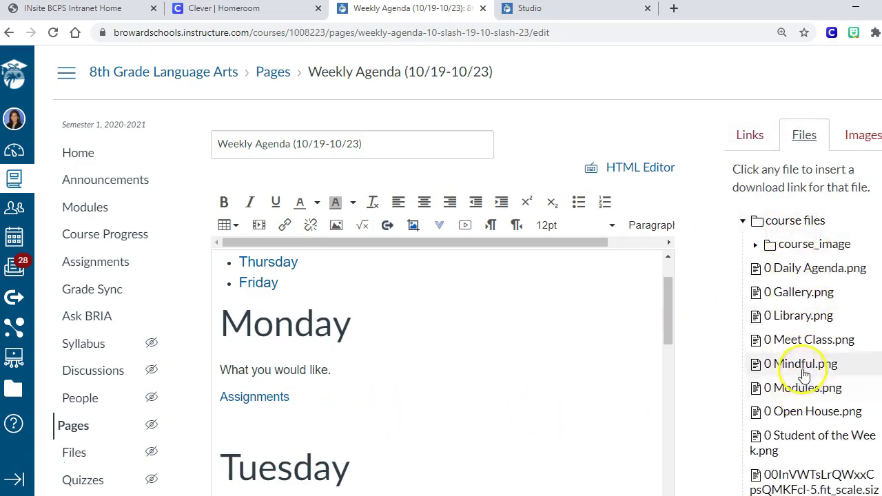
{"action": "left_click", "coordinate": [799, 365]}
Place the caret after Live Lesson in Tuesday's list and scroll down to Save
{"action": "scroll", "coordinate": [407, 321], "scroll_direction": "down", "scroll_amount": 2}
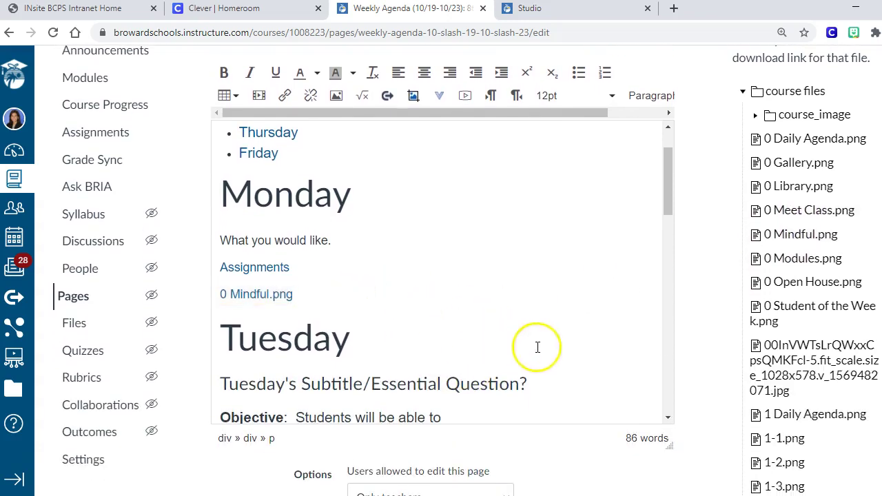
{"action": "scroll", "coordinate": [434, 344], "scroll_direction": "down", "scroll_amount": 3}
{"action": "left_click_drag", "start_coordinate": [352, 301], "coordinate": [326, 262]}
{"action": "left_click", "coordinate": [327, 262]}
{"action": "scroll", "coordinate": [453, 290], "scroll_direction": "down", "scroll_amount": 4}
{"action": "scroll", "coordinate": [406, 398], "scroll_direction": "down", "scroll_amount": 7}
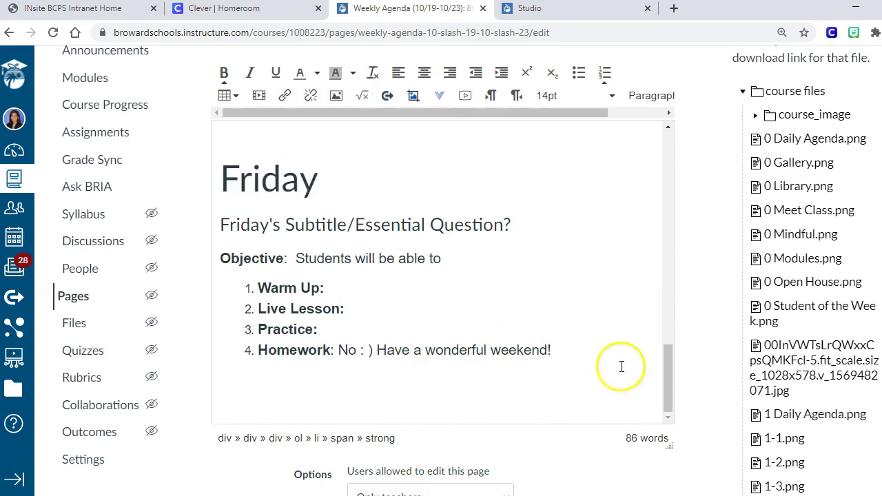
{"action": "scroll", "coordinate": [698, 482], "scroll_direction": "down", "scroll_amount": 2}
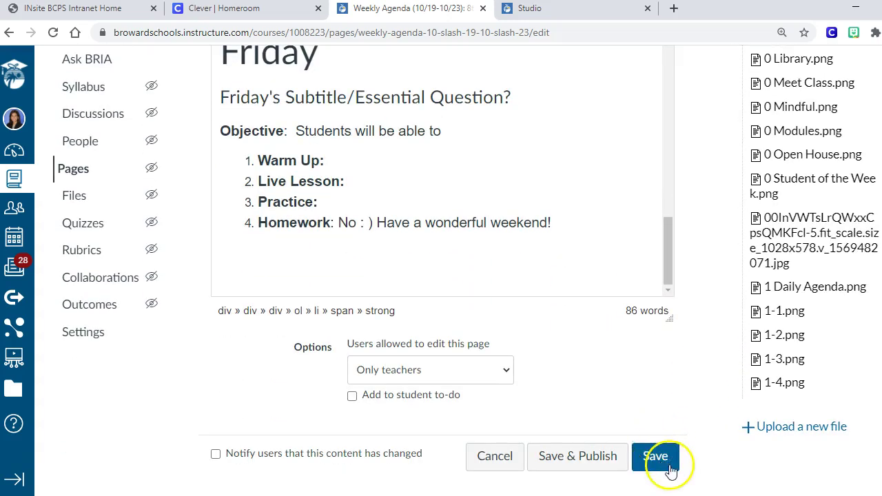
Save the weekly agenda page and check the Tuesday through Friday tabs
{"action": "left_click", "coordinate": [669, 464]}
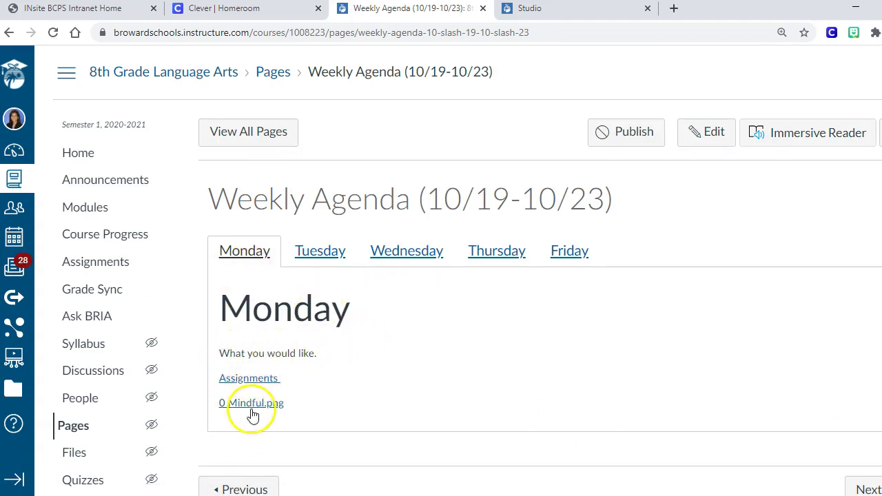
{"action": "left_click", "coordinate": [314, 257]}
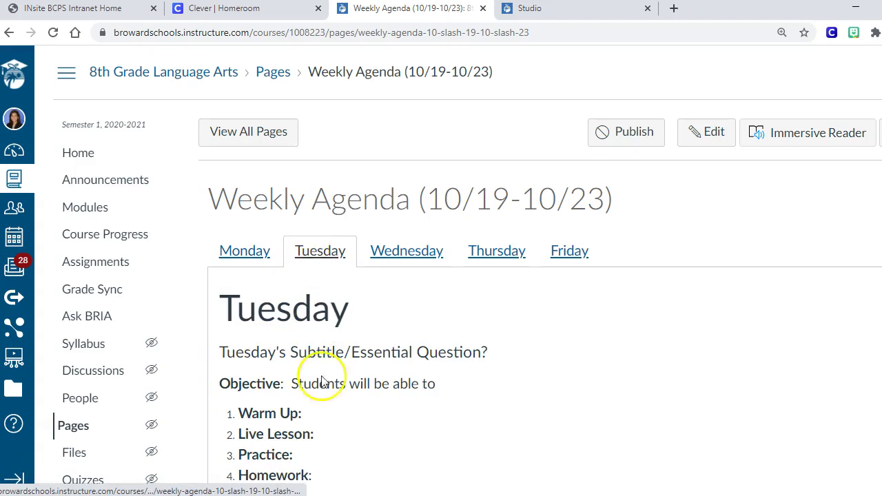
{"action": "scroll", "coordinate": [324, 383], "scroll_direction": "down", "scroll_amount": 1}
{"action": "left_click", "coordinate": [421, 179]}
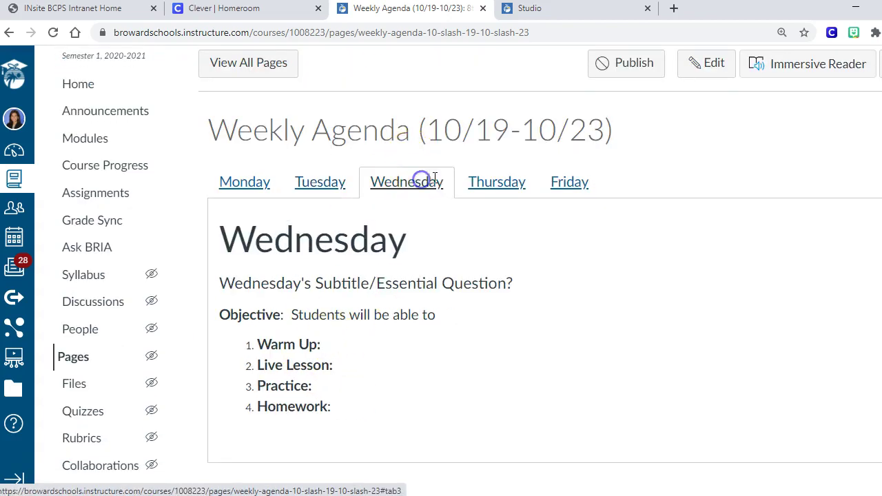
{"action": "left_click", "coordinate": [492, 183]}
{"action": "left_click", "coordinate": [571, 189]}
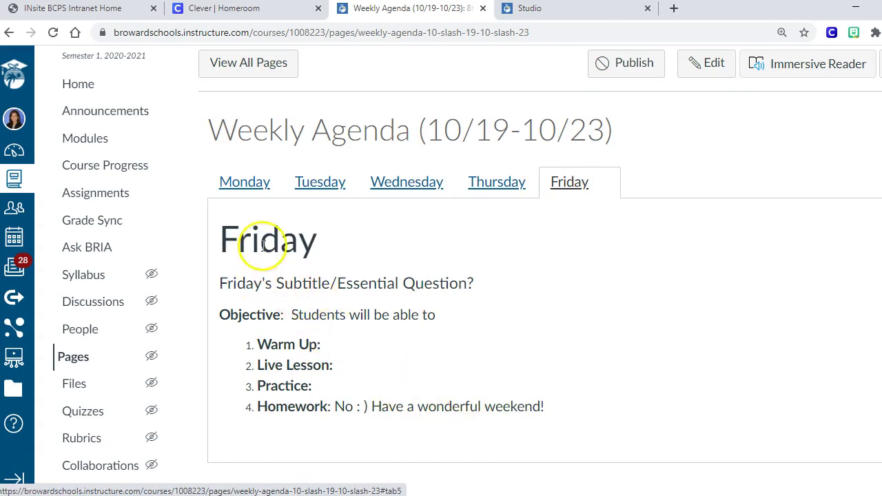
Run through all five day tabs, Monday to Friday, once more on the saved page
{"action": "scroll", "coordinate": [324, 338], "scroll_direction": "up", "scroll_amount": 1}
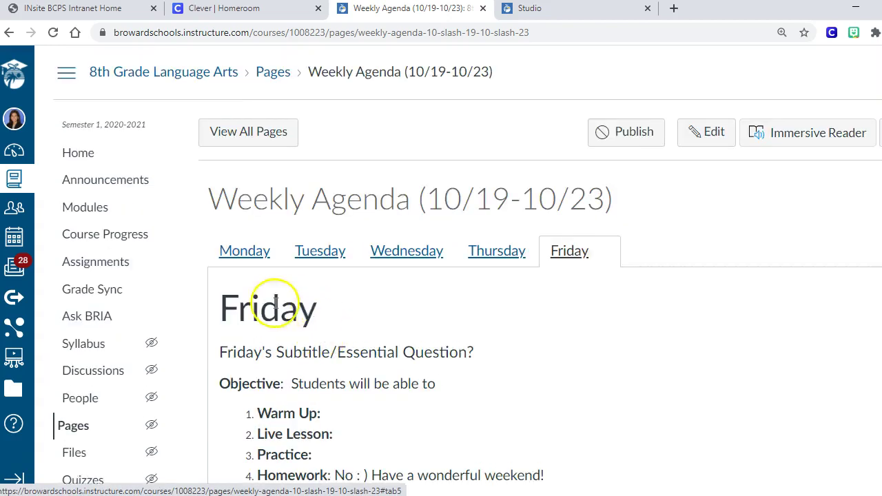
{"action": "left_click", "coordinate": [239, 250]}
{"action": "left_click", "coordinate": [321, 252]}
{"action": "left_click", "coordinate": [420, 250]}
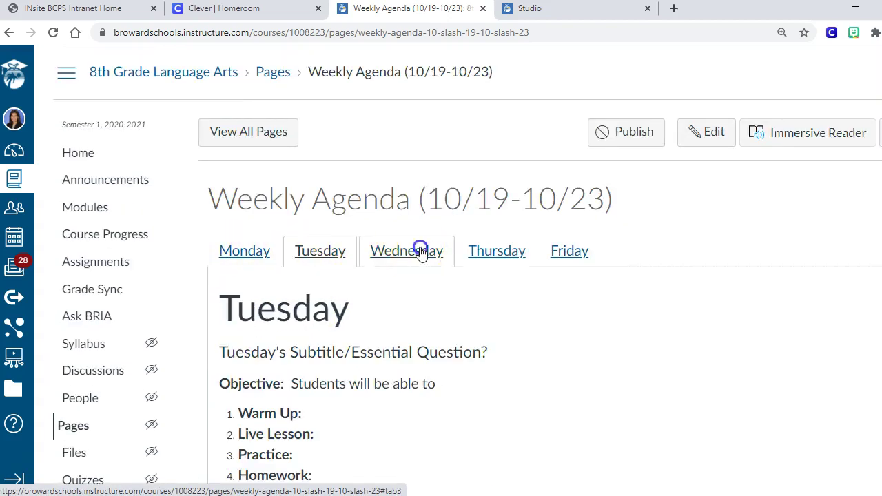
{"action": "left_click", "coordinate": [496, 251]}
{"action": "left_click", "coordinate": [568, 250]}
{"action": "left_click", "coordinate": [247, 255]}
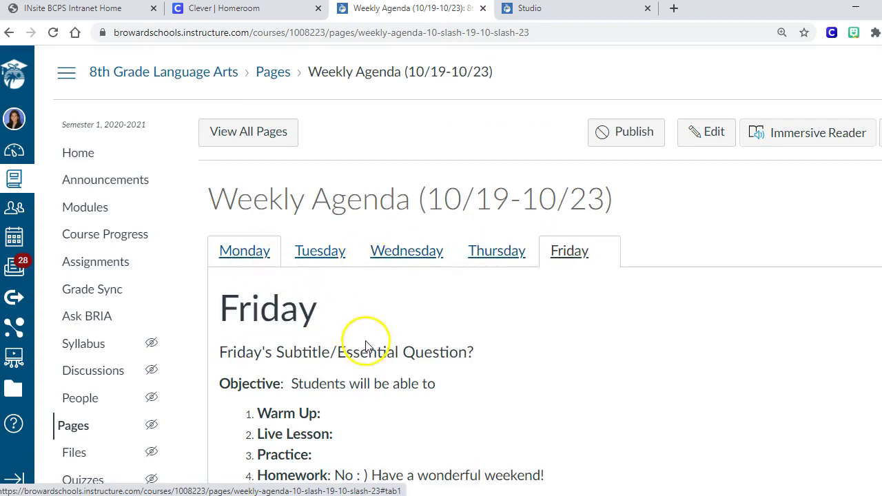
{"action": "scroll", "coordinate": [365, 344], "scroll_direction": "down", "scroll_amount": 1}
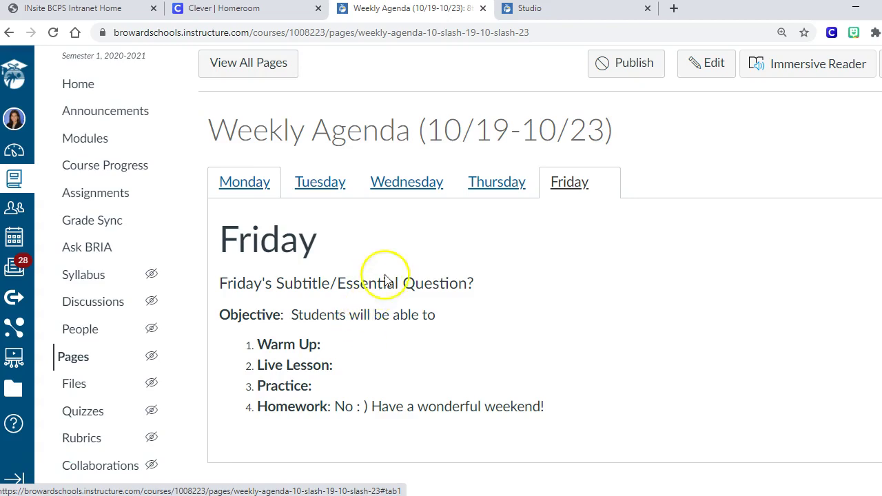
{"action": "scroll", "coordinate": [331, 156], "scroll_direction": "up", "scroll_amount": 1}
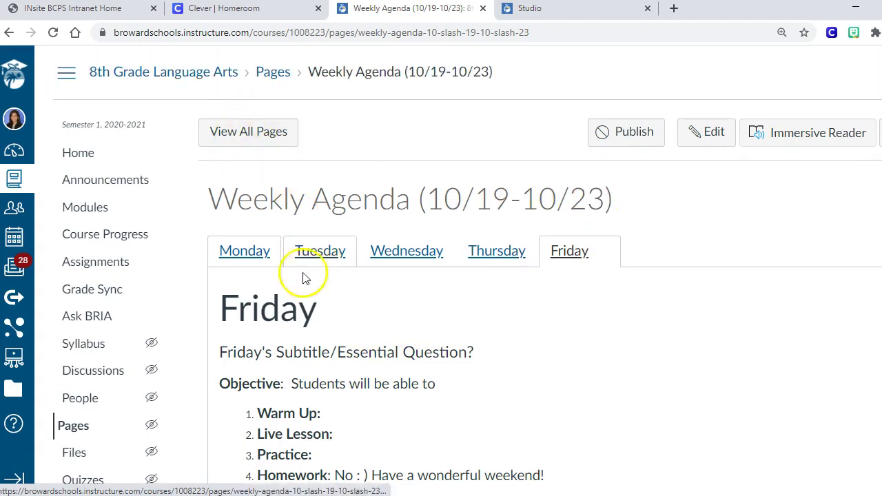
{"action": "scroll", "coordinate": [331, 303], "scroll_direction": "down", "scroll_amount": 1}
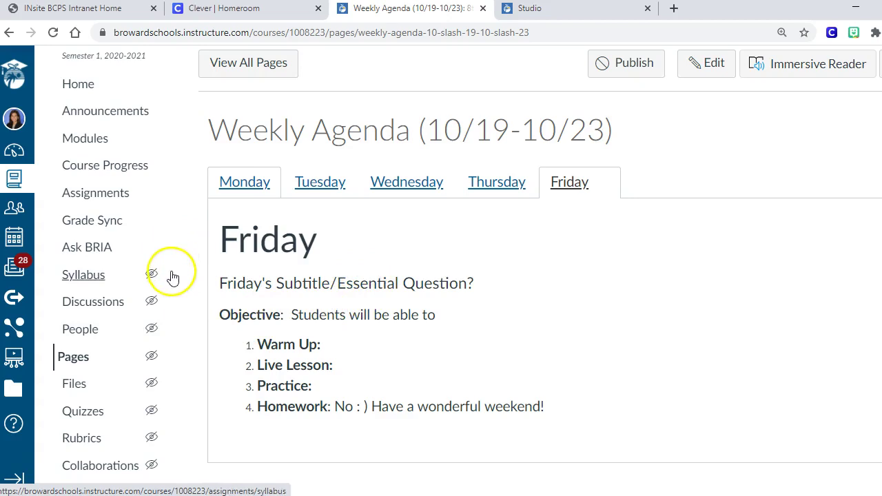
Return to Modules and scroll to the Weekly Agenda (Fall Aesthetic) page
{"action": "left_click", "coordinate": [105, 141]}
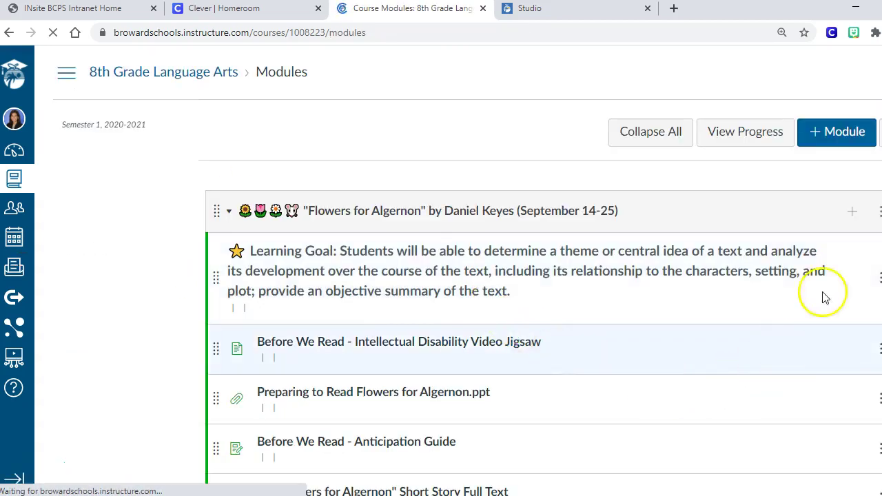
{"action": "scroll", "coordinate": [827, 276], "scroll_direction": "down", "scroll_amount": 2}
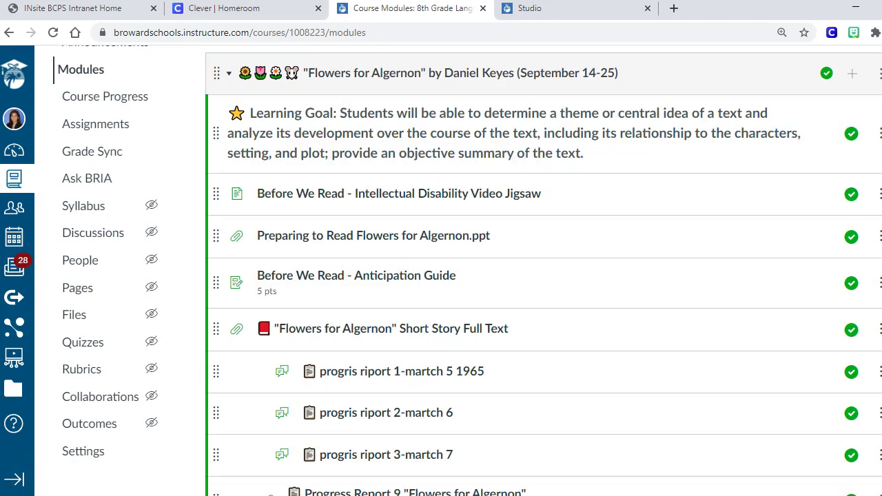
{"action": "scroll", "coordinate": [544, 276], "scroll_direction": "down", "scroll_amount": 15}
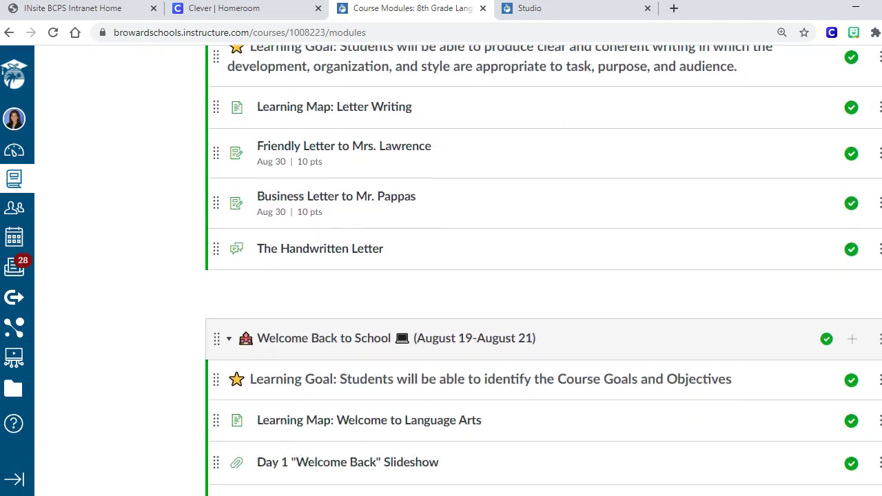
{"action": "scroll", "coordinate": [730, 345], "scroll_direction": "down", "scroll_amount": 8}
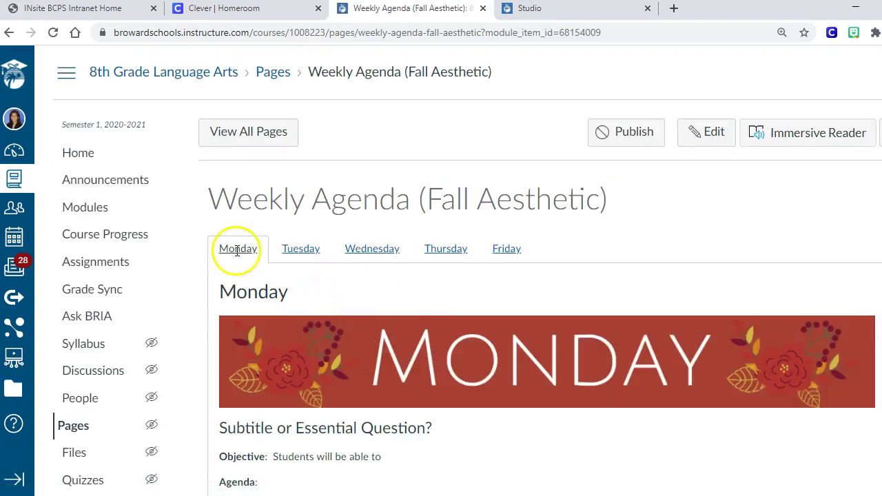
Preview the Tuesday through Friday autumn banners, then go back to Monday
{"action": "left_click", "coordinate": [297, 253]}
{"action": "left_click", "coordinate": [347, 254]}
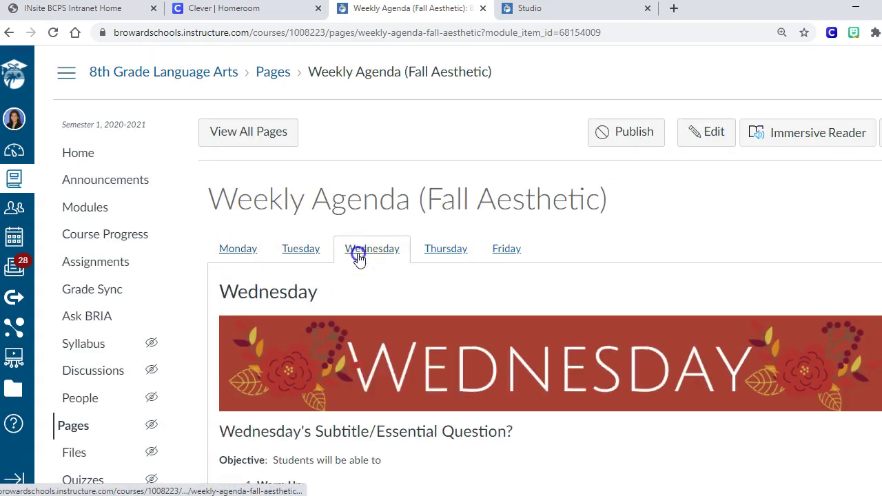
{"action": "left_click", "coordinate": [449, 251]}
{"action": "left_click", "coordinate": [501, 253]}
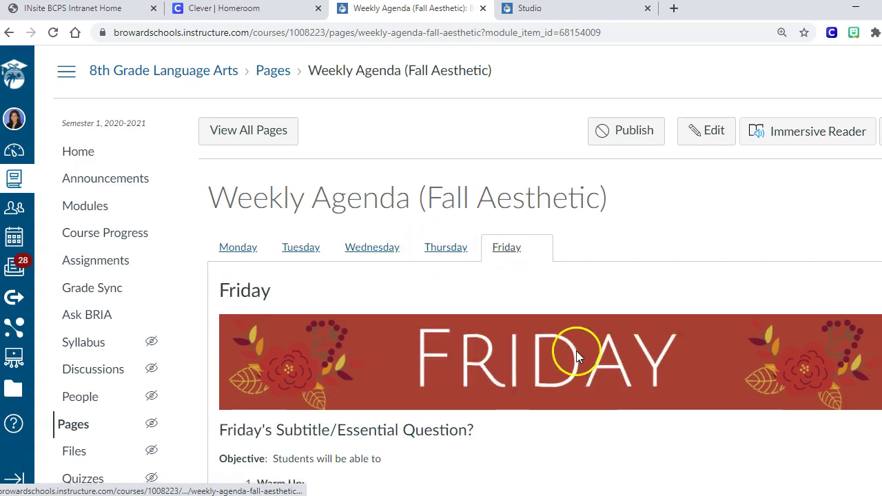
{"action": "scroll", "coordinate": [576, 351], "scroll_direction": "down", "scroll_amount": 2}
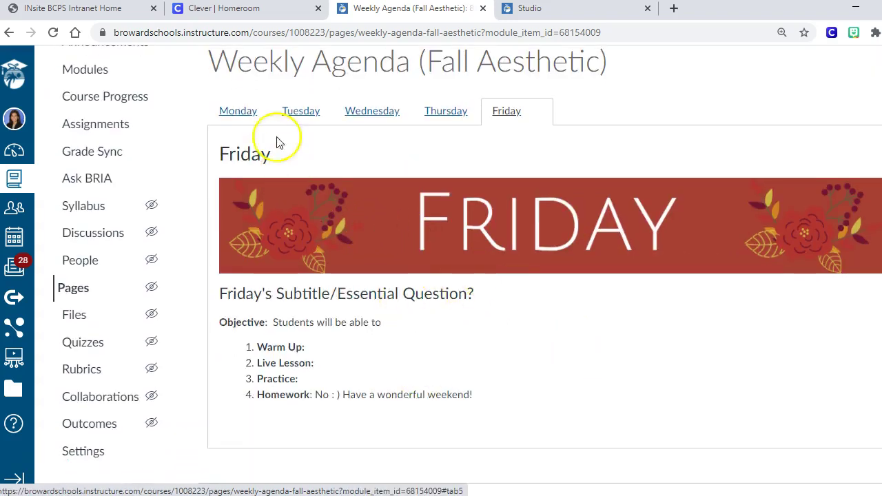
{"action": "left_click", "coordinate": [232, 112]}
{"action": "scroll", "coordinate": [444, 282], "scroll_direction": "up", "scroll_amount": 1}
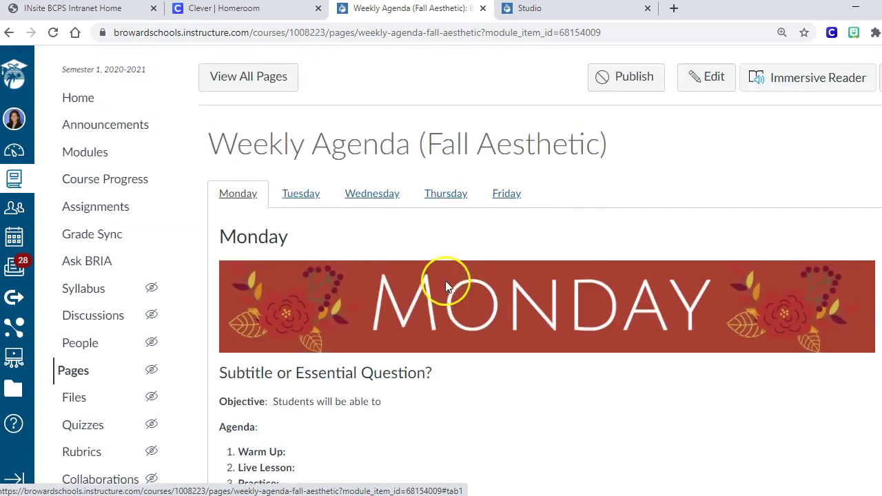
{"action": "scroll", "coordinate": [444, 286], "scroll_direction": "up", "scroll_amount": 1}
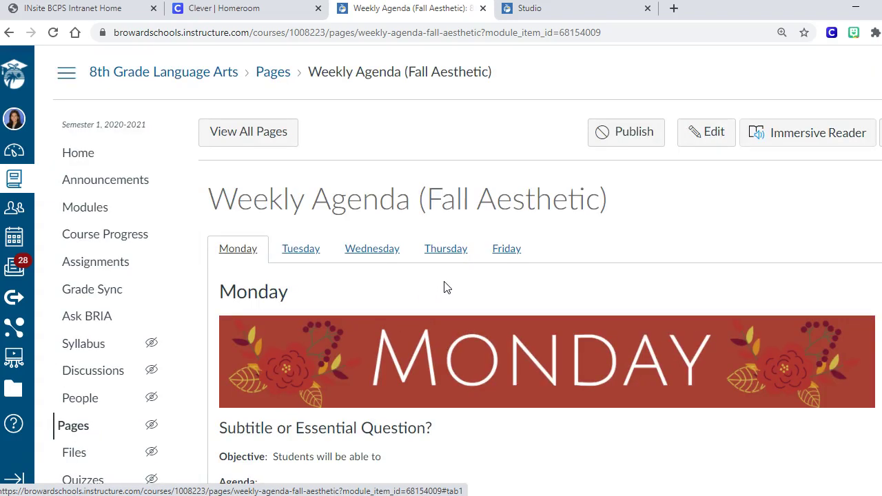
Flip through Tuesday, Wednesday and Monday again, ending on the Tuesday tab
{"action": "left_click", "coordinate": [304, 252]}
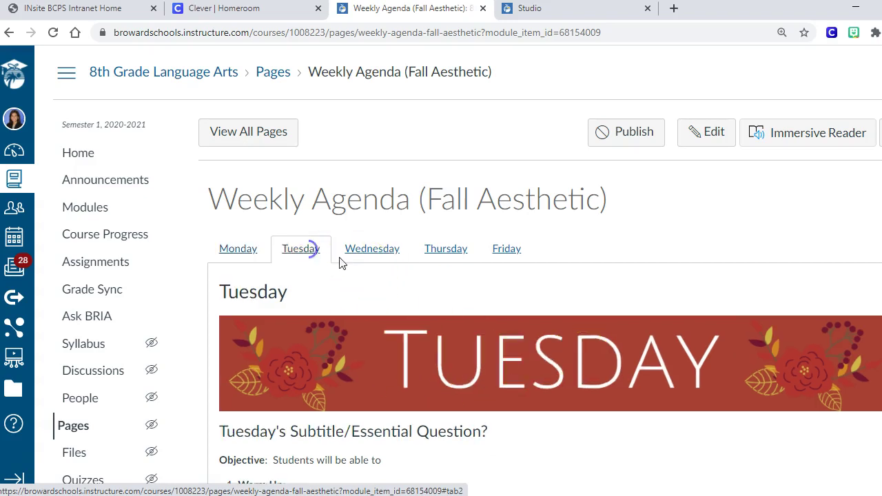
{"action": "left_click", "coordinate": [368, 257]}
{"action": "left_click", "coordinate": [218, 257]}
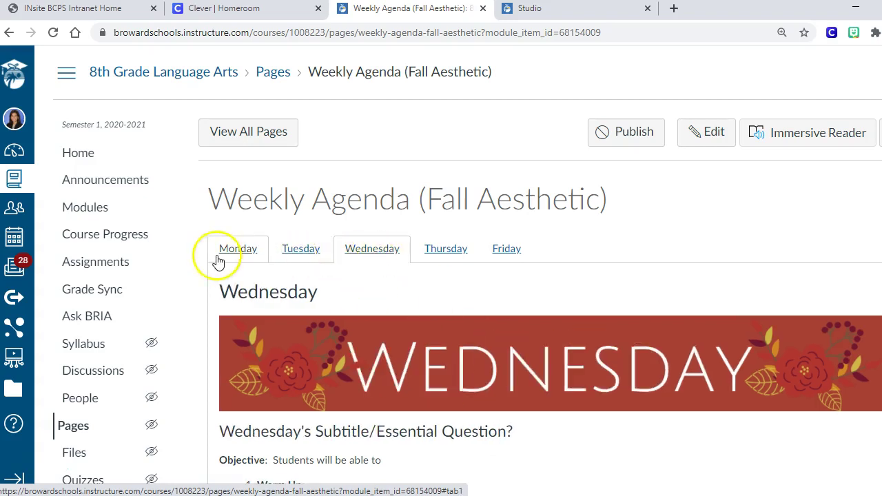
{"action": "left_click", "coordinate": [305, 260]}
{"action": "scroll", "coordinate": [448, 318], "scroll_direction": "down", "scroll_amount": 1}
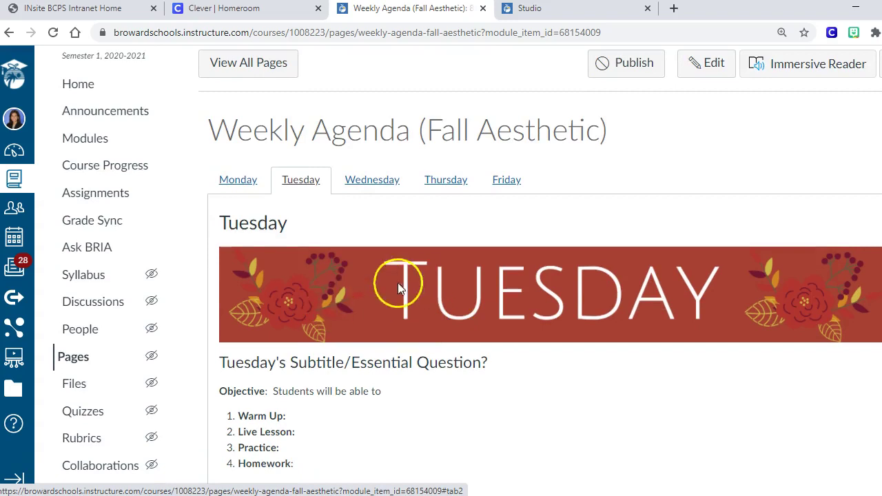
{"action": "scroll", "coordinate": [520, 334], "scroll_direction": "up", "scroll_amount": 1}
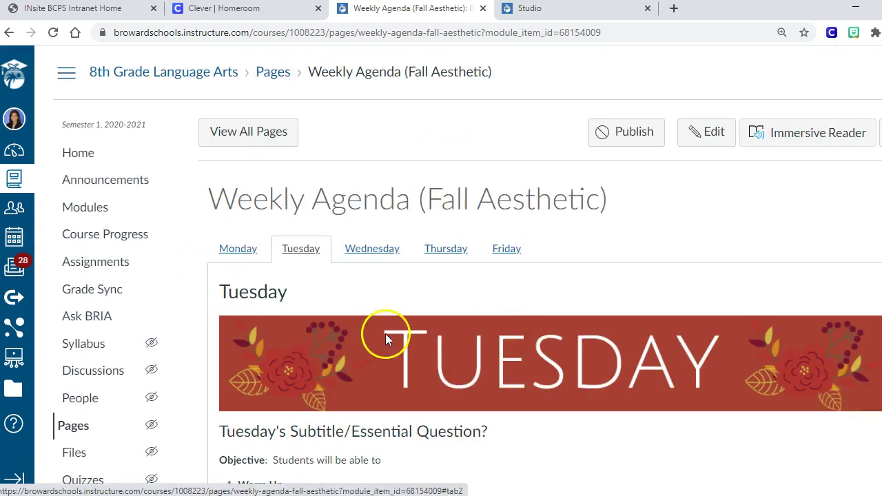
{"action": "scroll", "coordinate": [193, 350], "scroll_direction": "down", "scroll_amount": 3}
{"action": "scroll", "coordinate": [348, 342], "scroll_direction": "up", "scroll_amount": 3}
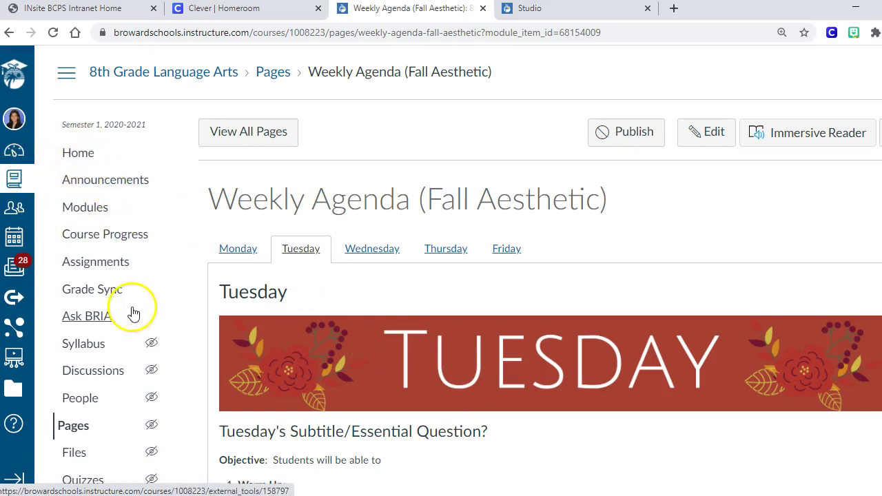
{"action": "left_click", "coordinate": [85, 208]}
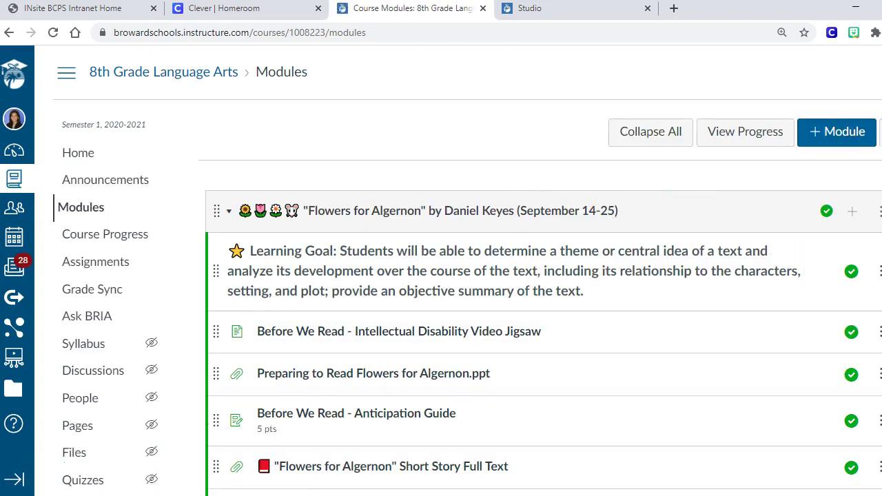
{"action": "left_click", "coordinate": [229, 211]}
{"action": "left_click", "coordinate": [228, 290]}
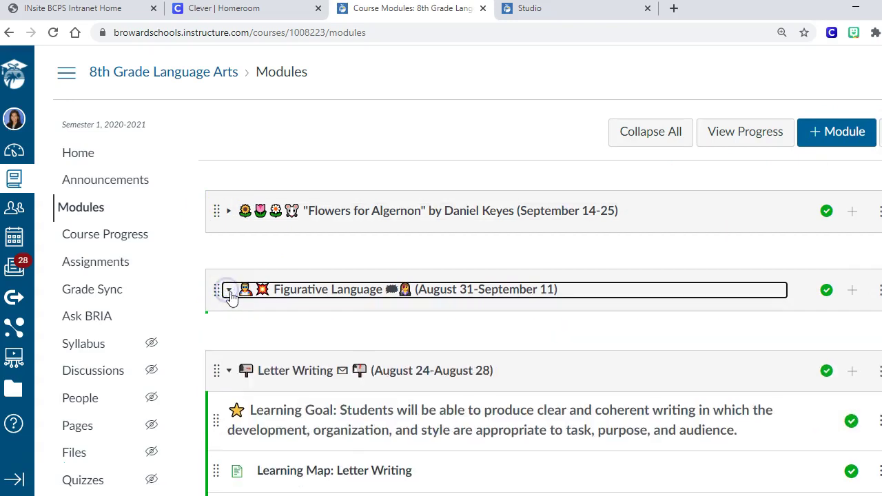
{"action": "left_click", "coordinate": [231, 369]}
{"action": "scroll", "coordinate": [230, 365], "scroll_direction": "down", "scroll_amount": 2}
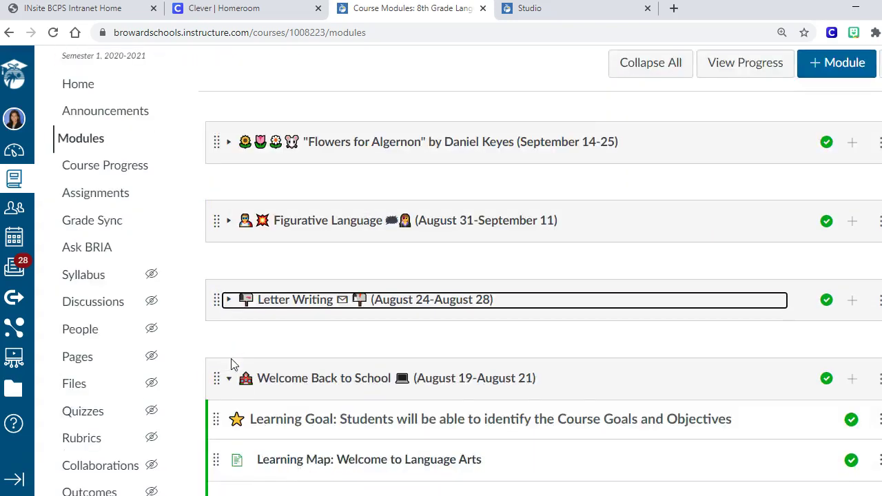
{"action": "left_click", "coordinate": [231, 312]}
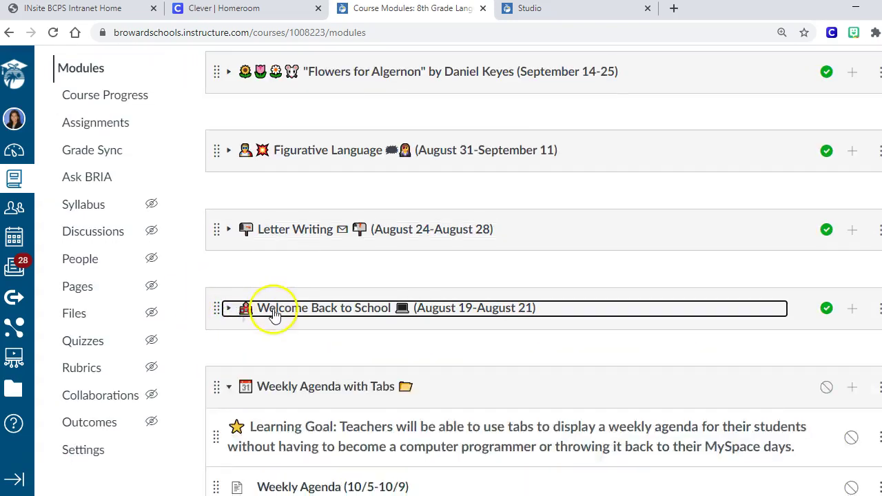
{"action": "scroll", "coordinate": [272, 315], "scroll_direction": "down", "scroll_amount": 3}
{"action": "scroll", "coordinate": [275, 314], "scroll_direction": "down", "scroll_amount": 1}
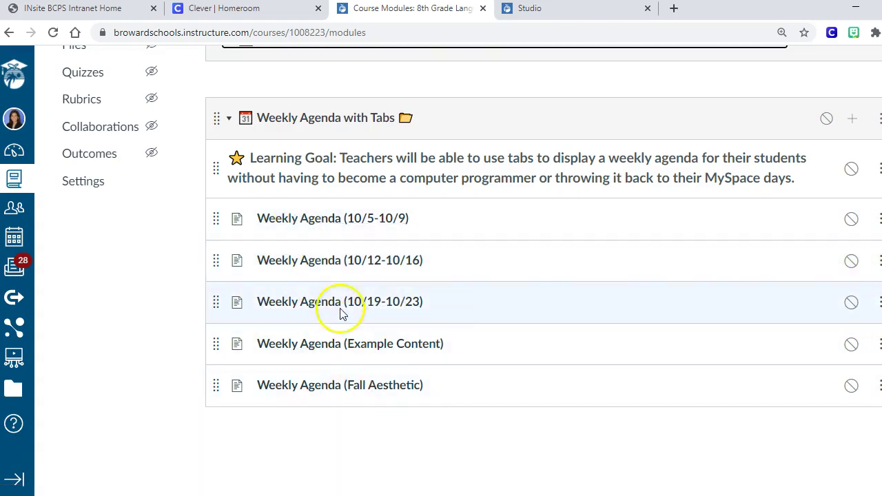
Duplicate the 10/19-10/23 agenda and rename the copy 'Weekly Agenda (11/1-11/4)'
{"action": "left_click", "coordinate": [878, 306]}
{"action": "left_click", "coordinate": [825, 141]}
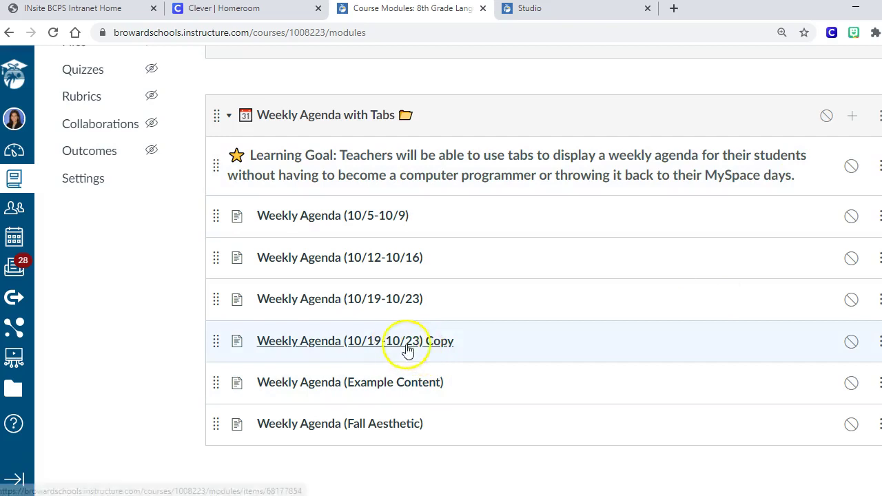
{"action": "left_click", "coordinate": [879, 343]}
{"action": "left_click", "coordinate": [825, 151]}
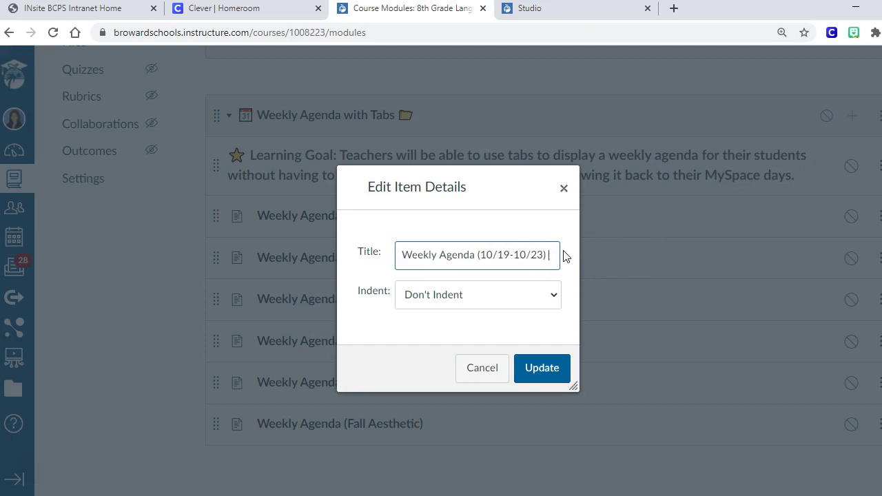
{"action": "key", "text": "BackSpace"}
{"action": "key", "text": "BackSpace"}
{"action": "key", "text": "BackSpace"}
{"action": "key", "text": "BackSpace"}
{"action": "key", "text": "BackSpace"}
{"action": "key", "text": "BackSpace"}
{"action": "key", "text": "BackSpace"}
{"action": "key", "text": "BackSpace"}
{"action": "key", "text": "BackSpace"}
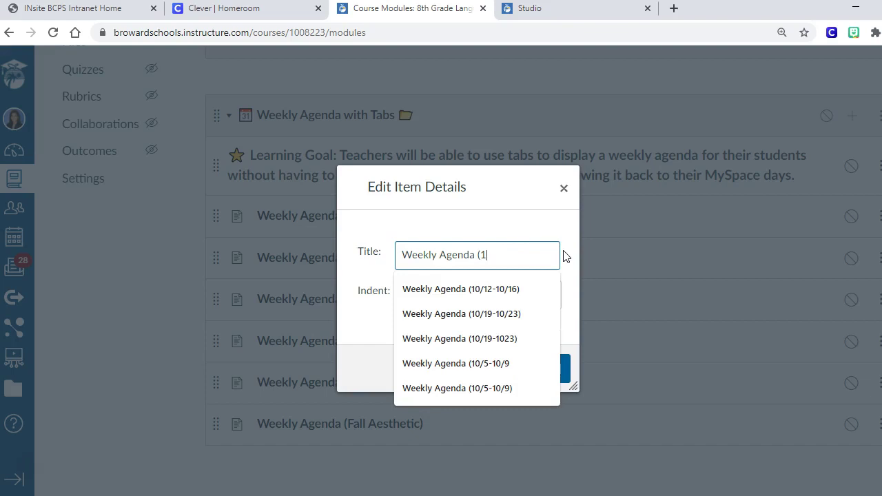
{"action": "type", "text": "1/1-11/4"}
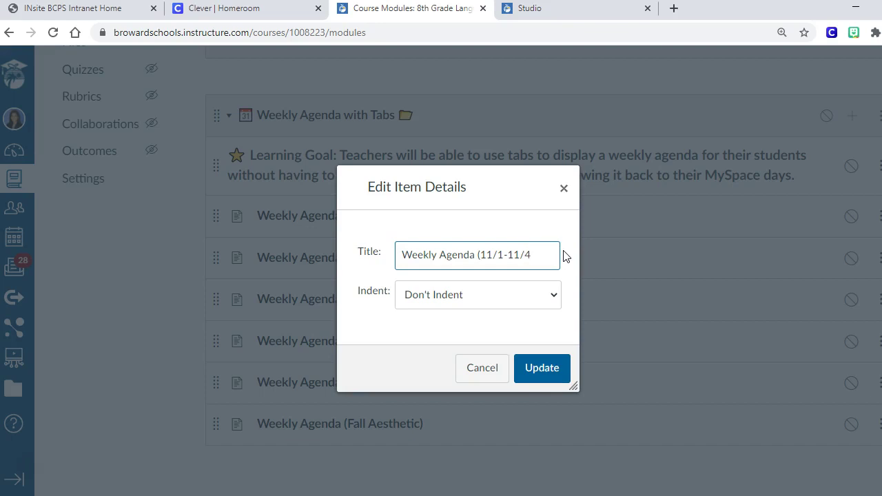
{"action": "left_click", "coordinate": [554, 372]}
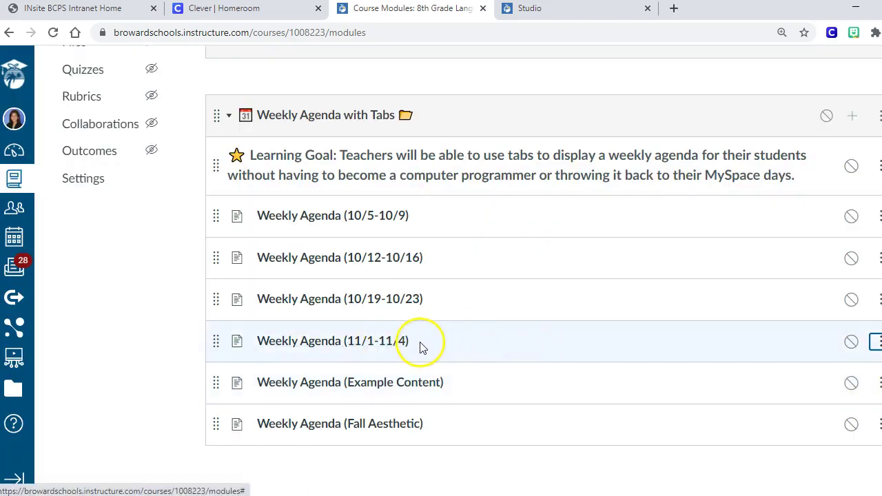
Duplicate the 11/1-11/4 agenda, then duplicate its Copy to create Copy 2
{"action": "left_click", "coordinate": [875, 343]}
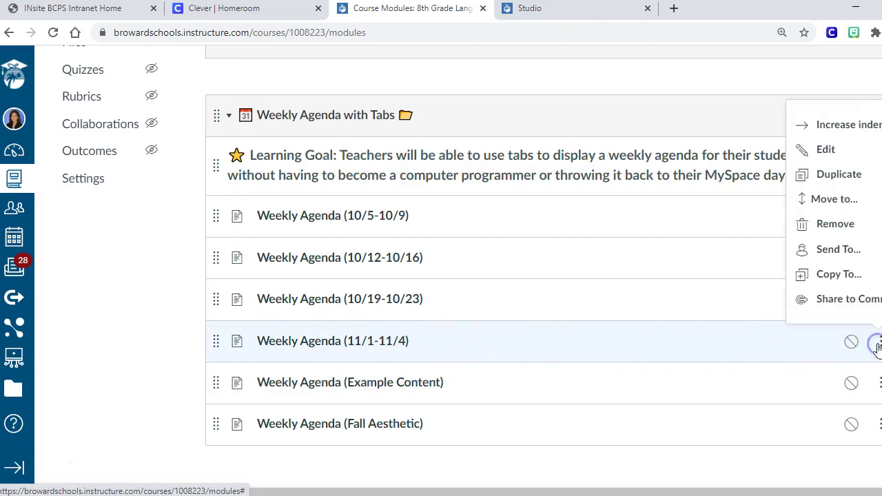
{"action": "left_click", "coordinate": [839, 173]}
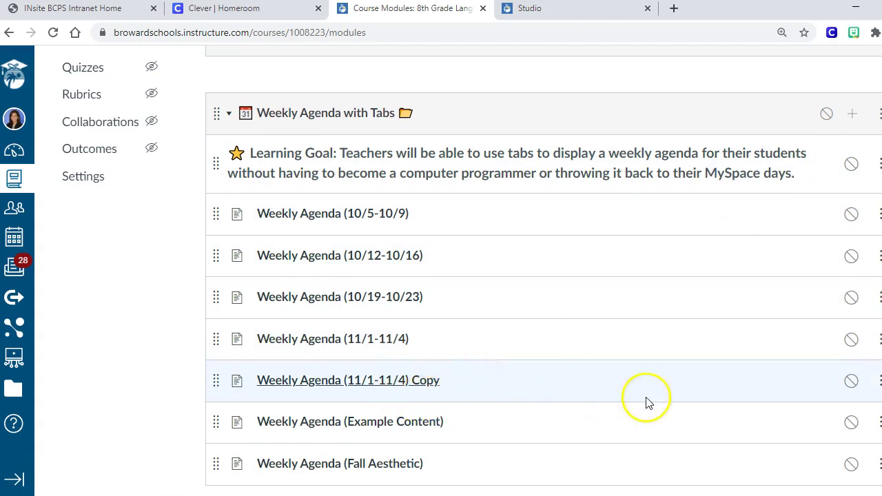
{"action": "left_click", "coordinate": [875, 383]}
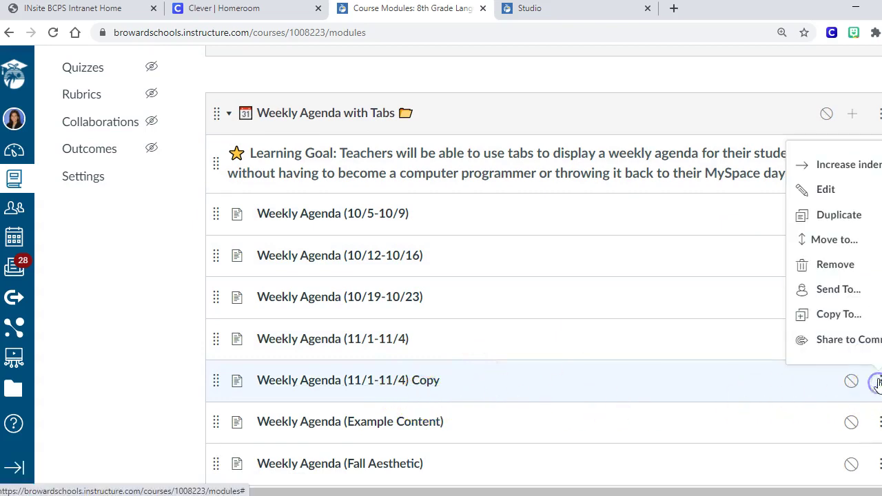
{"action": "left_click", "coordinate": [846, 216]}
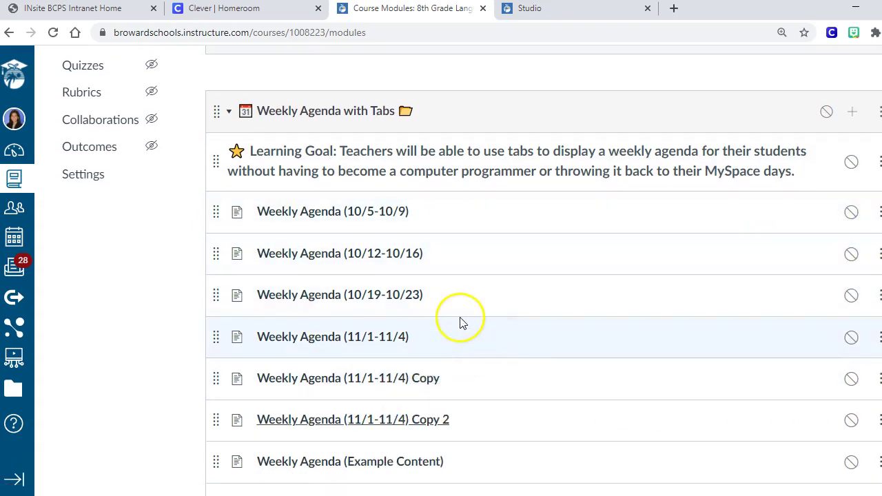
{"action": "scroll", "coordinate": [454, 320], "scroll_direction": "down", "scroll_amount": 1}
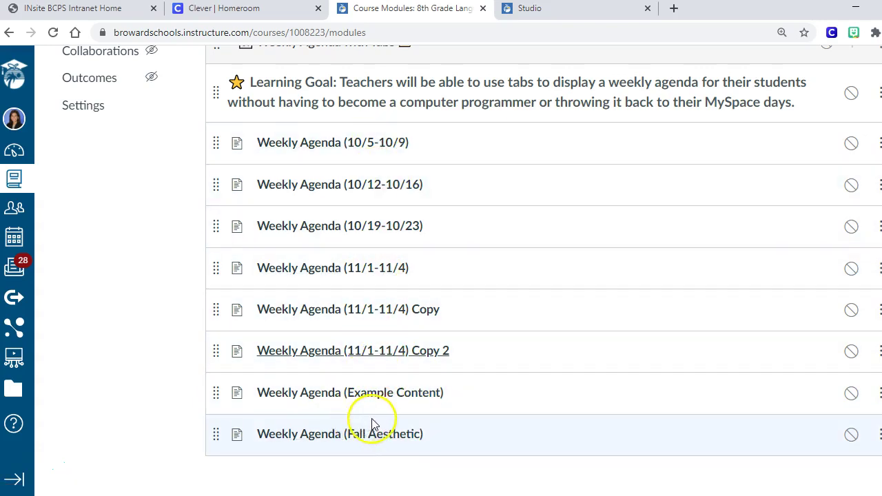
Expand Figurative Language, then scroll down and open Weekly Agenda (Example Content)
{"action": "scroll", "coordinate": [429, 475], "scroll_direction": "up", "scroll_amount": 5}
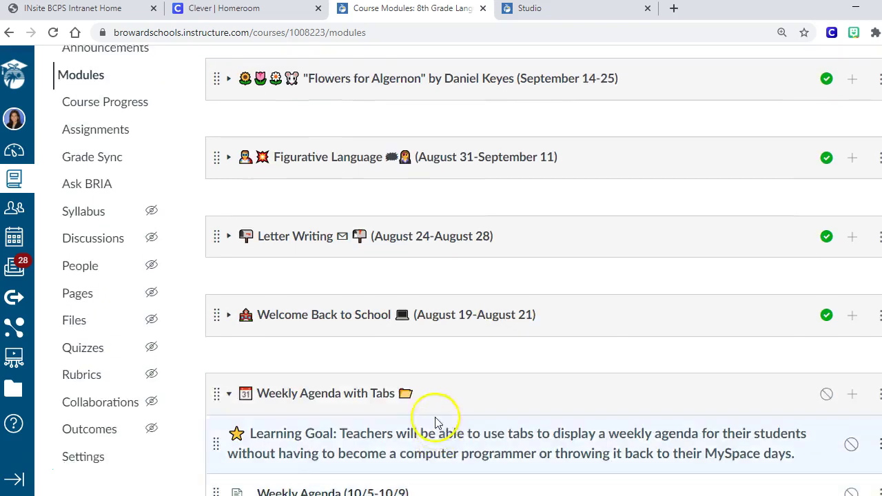
{"action": "scroll", "coordinate": [433, 418], "scroll_direction": "up", "scroll_amount": 1}
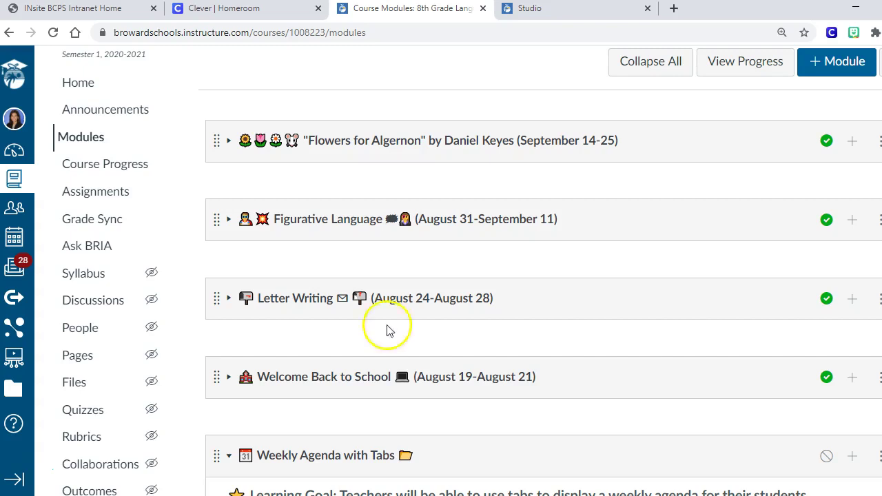
{"action": "left_click", "coordinate": [230, 221]}
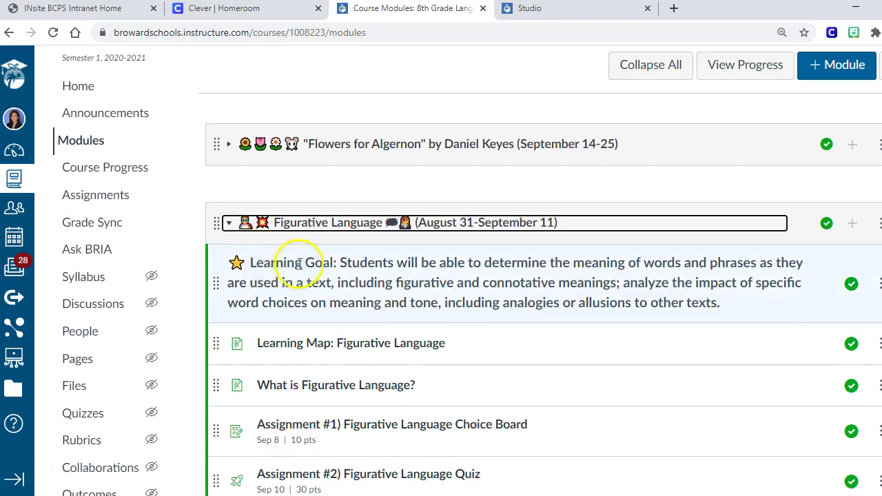
{"action": "scroll", "coordinate": [300, 255], "scroll_direction": "down", "scroll_amount": 1}
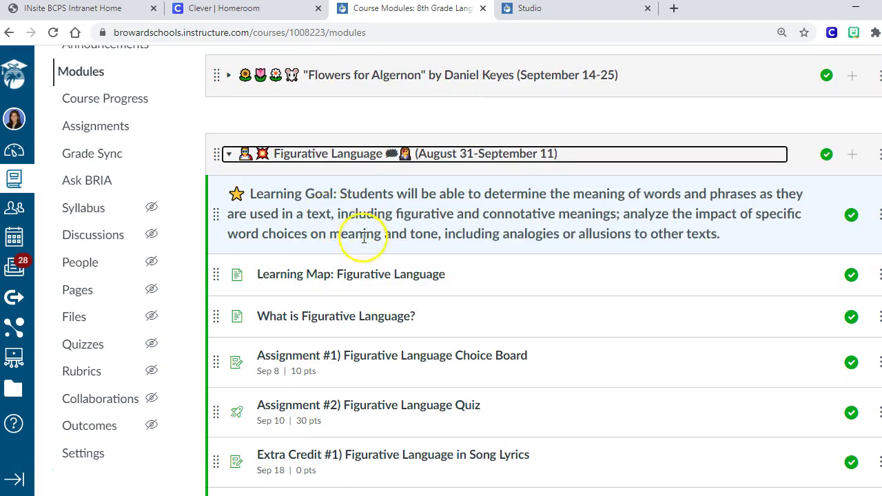
{"action": "scroll", "coordinate": [364, 266], "scroll_direction": "down", "scroll_amount": 1}
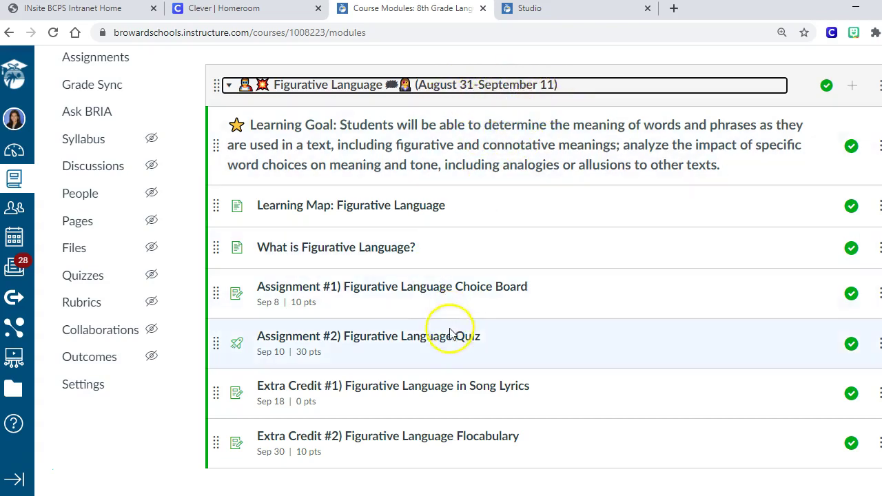
{"action": "scroll", "coordinate": [458, 363], "scroll_direction": "down", "scroll_amount": 2}
{"action": "scroll", "coordinate": [458, 363], "scroll_direction": "down", "scroll_amount": 8}
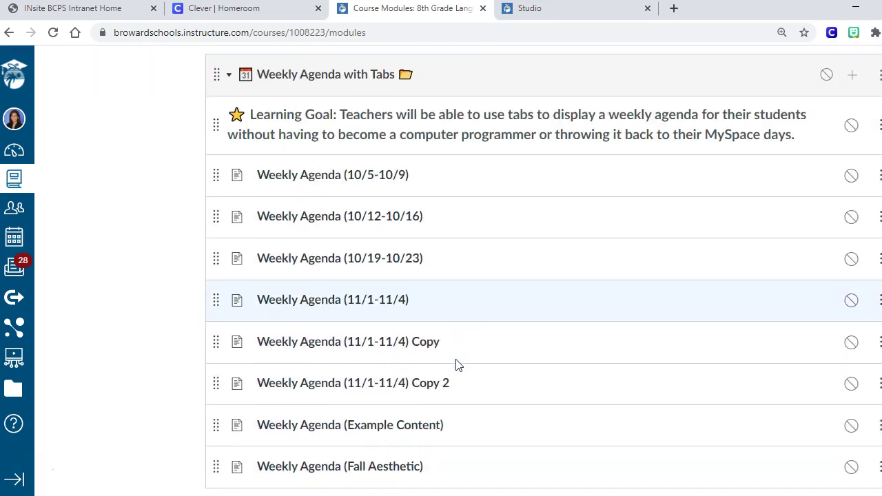
{"action": "left_click", "coordinate": [448, 360]}
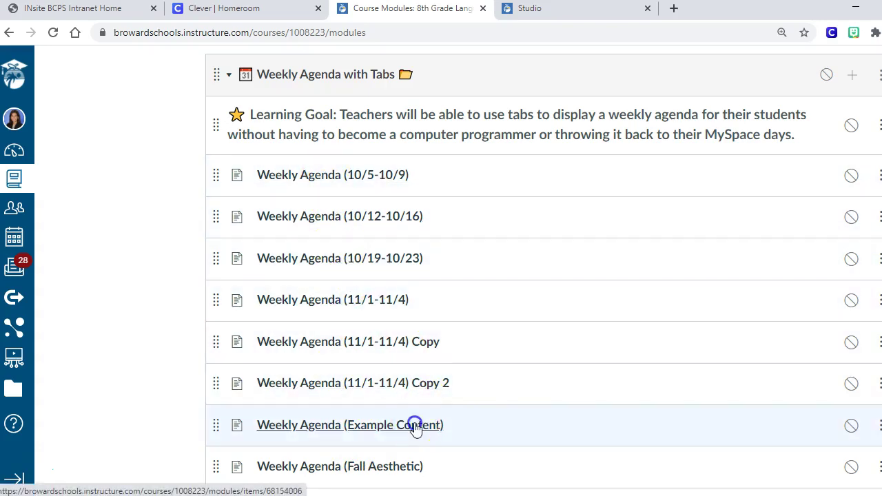
Open the Weekly Agenda (Example Content) page and highlight the Monday Practice task text
{"action": "left_click", "coordinate": [415, 425]}
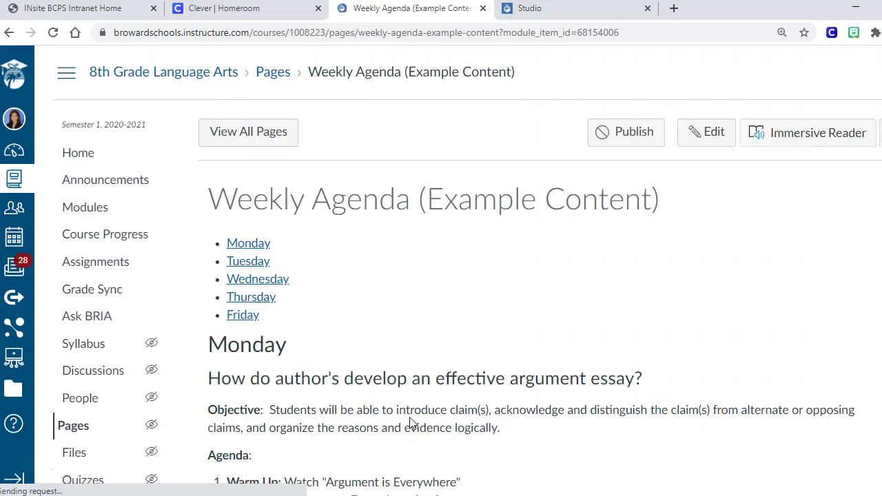
{"action": "left_click", "coordinate": [400, 411]}
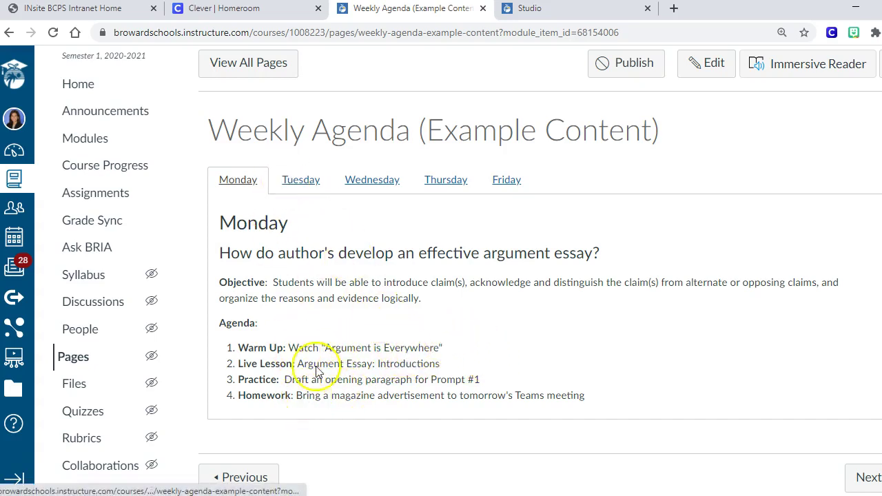
{"action": "left_click_drag", "start_coordinate": [279, 380], "coordinate": [491, 380]}
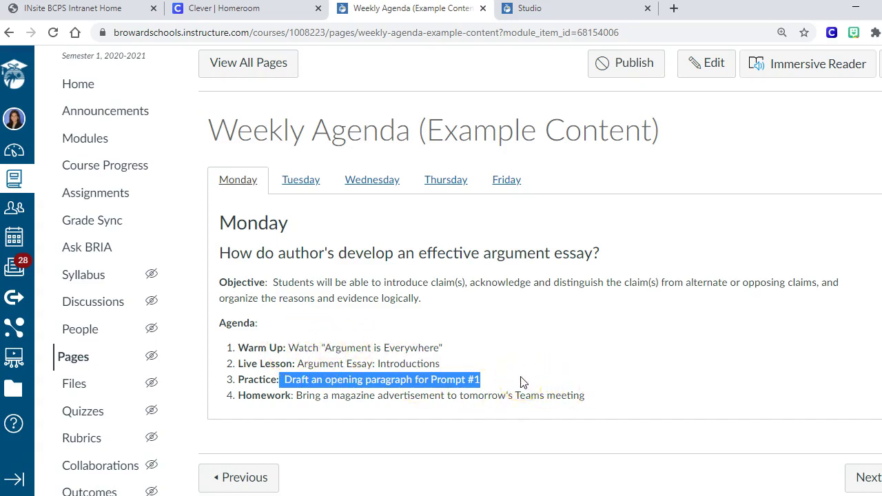
Switch through the Tuesday to Friday agenda tabs, return to Monday, then go to Commons
{"action": "left_click", "coordinate": [304, 179]}
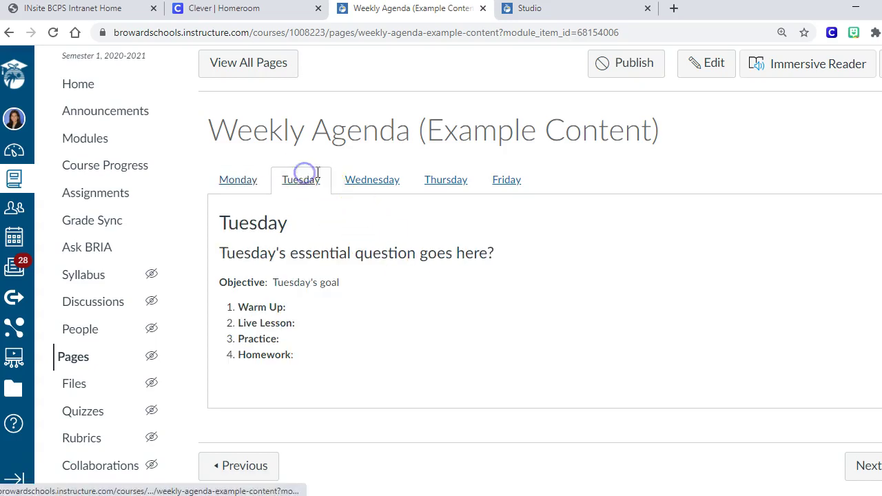
{"action": "left_click", "coordinate": [361, 183]}
{"action": "left_click", "coordinate": [447, 183]}
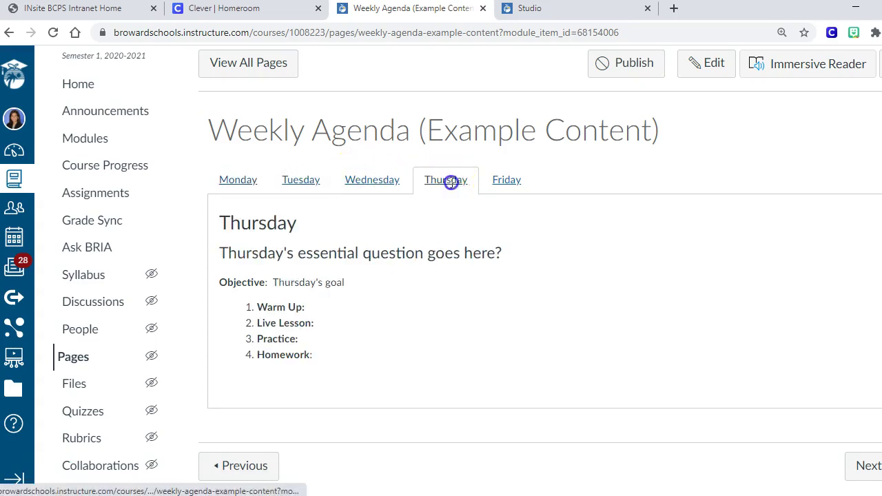
{"action": "left_click", "coordinate": [504, 181]}
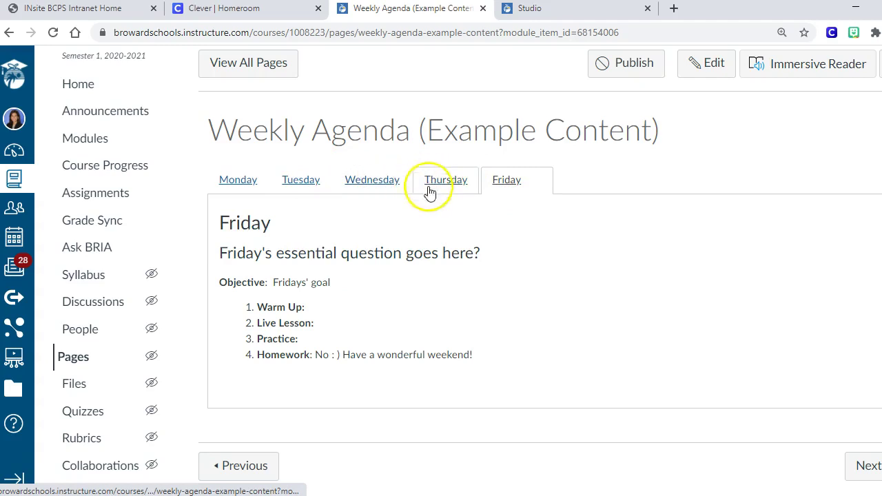
{"action": "left_click", "coordinate": [250, 169]}
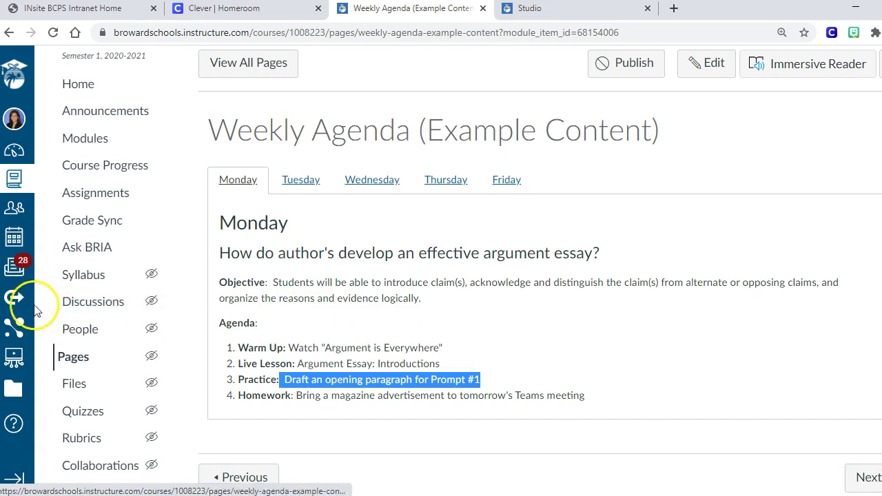
{"action": "left_click", "coordinate": [13, 302]}
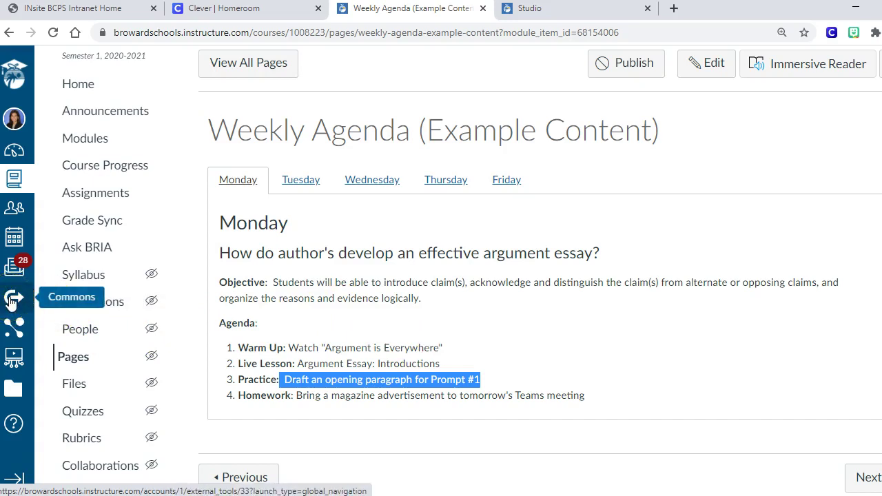
Search Canvas Commons for the content author's name
{"action": "left_click", "coordinate": [13, 301]}
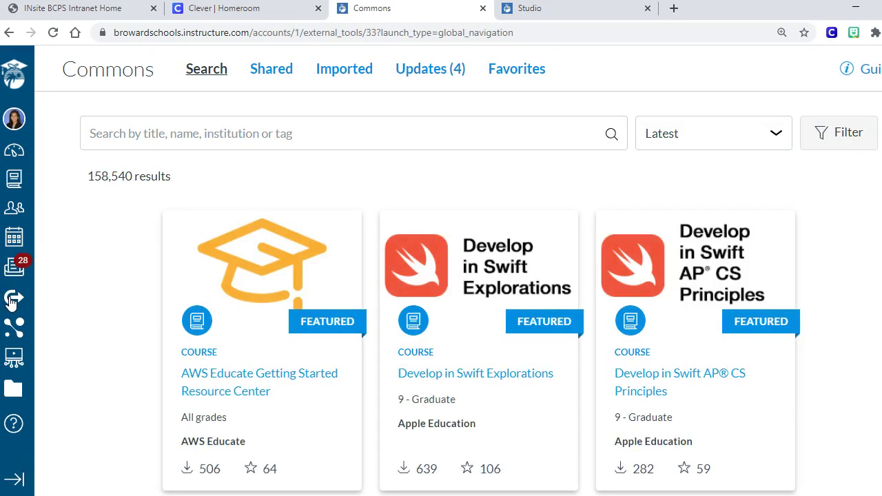
{"action": "left_click", "coordinate": [222, 133]}
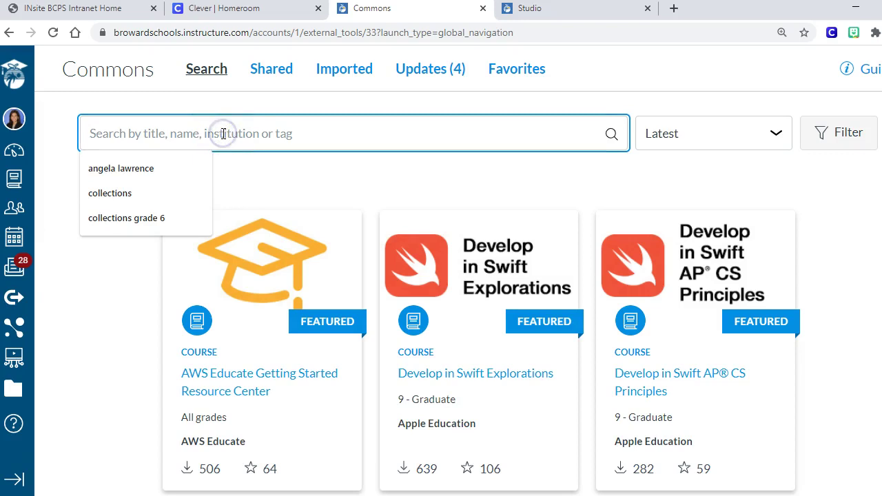
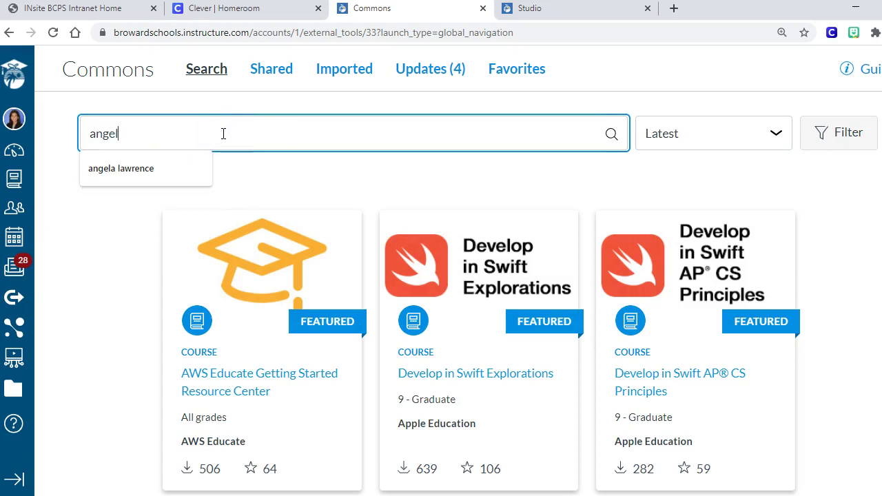
{"action": "key", "text": "Return"}
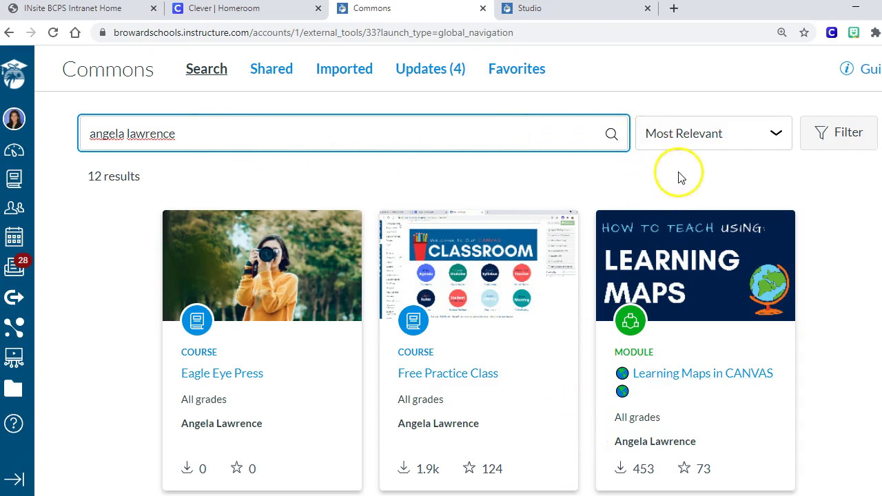
Sort the Commons search results by Latest and scroll through them
{"action": "left_click", "coordinate": [685, 136]}
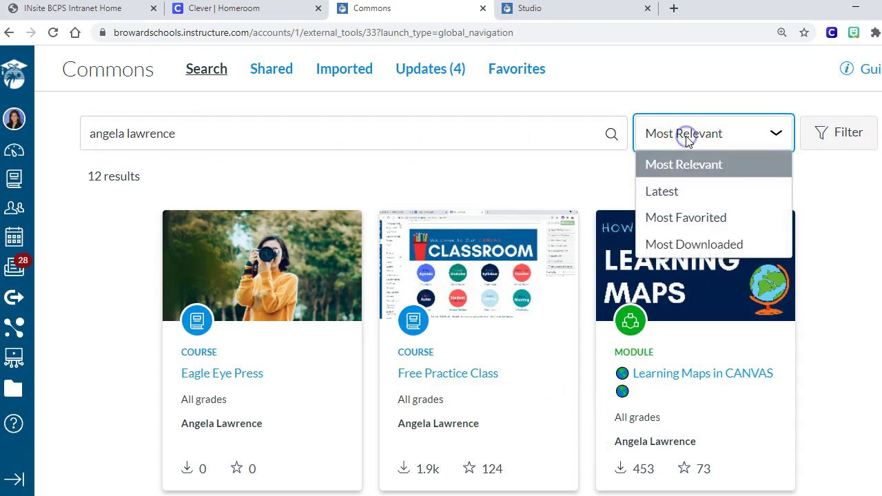
{"action": "left_click", "coordinate": [682, 191]}
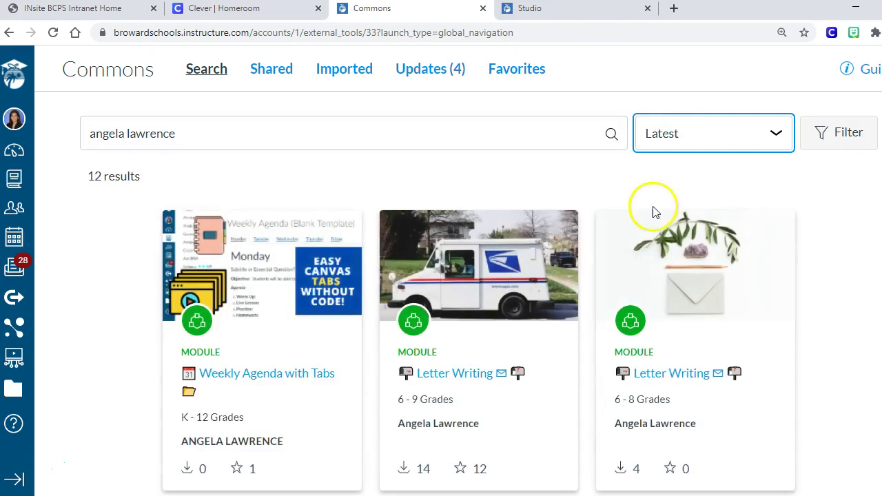
{"action": "scroll", "coordinate": [300, 288], "scroll_direction": "down", "scroll_amount": 1}
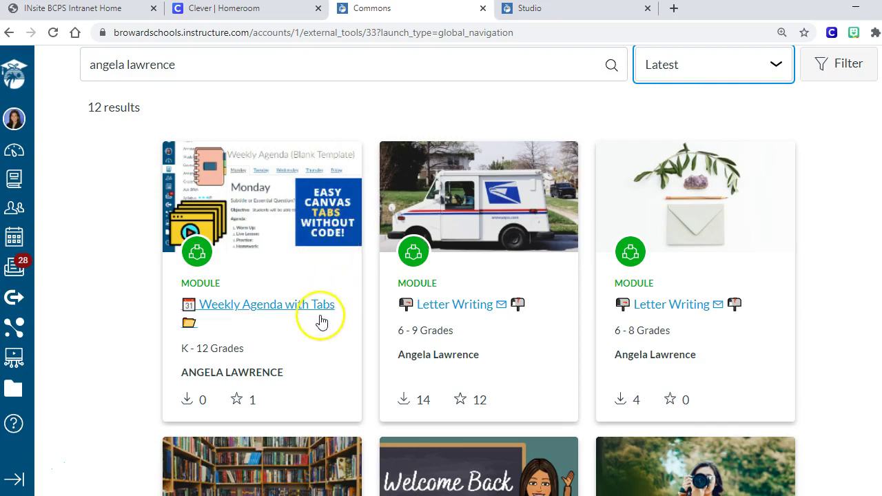
{"action": "scroll", "coordinate": [315, 279], "scroll_direction": "up", "scroll_amount": 1}
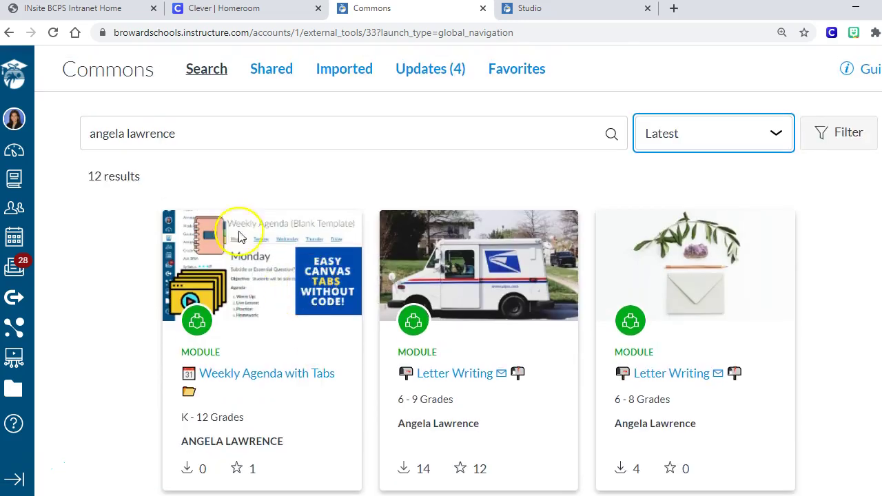
Import the Weekly Agenda with Tabs module into the sandbox course
{"action": "left_click", "coordinate": [291, 375]}
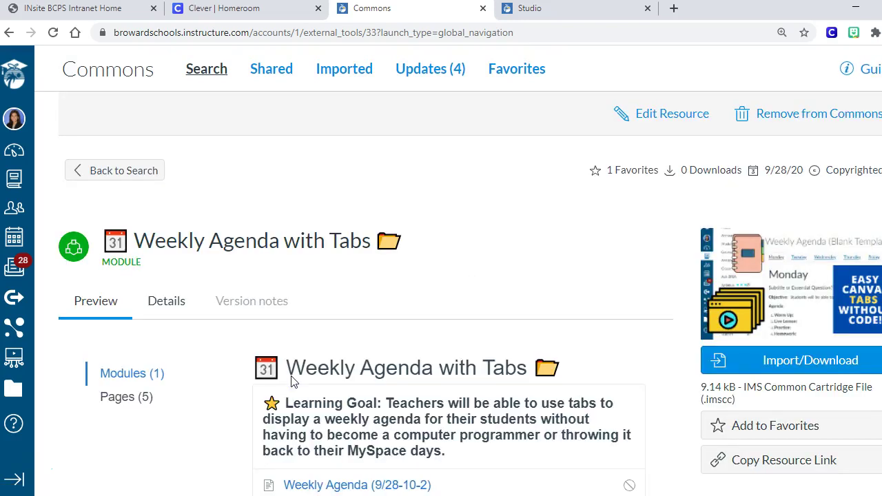
{"action": "scroll", "coordinate": [404, 354], "scroll_direction": "down", "scroll_amount": 2}
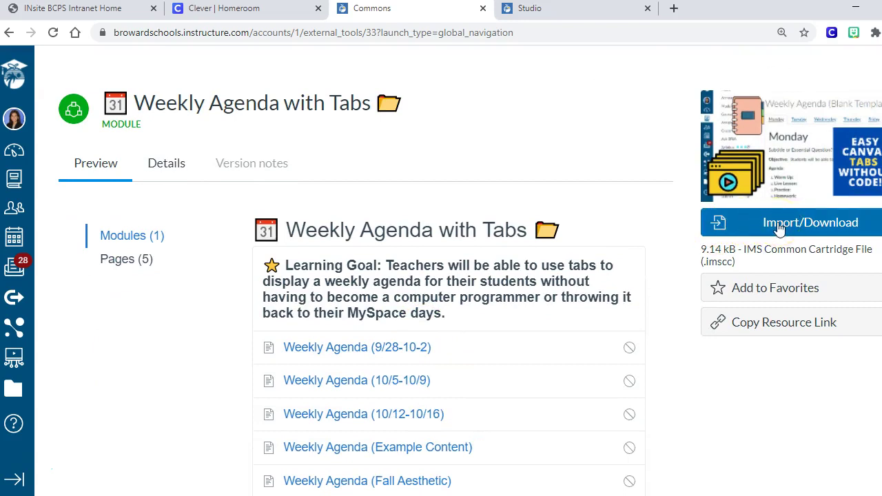
{"action": "left_click", "coordinate": [778, 224]}
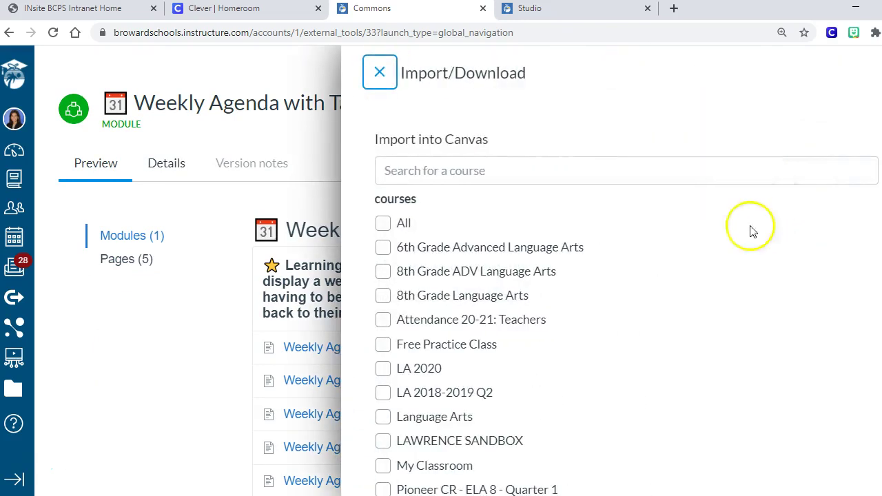
{"action": "scroll", "coordinate": [408, 408], "scroll_direction": "down", "scroll_amount": 1}
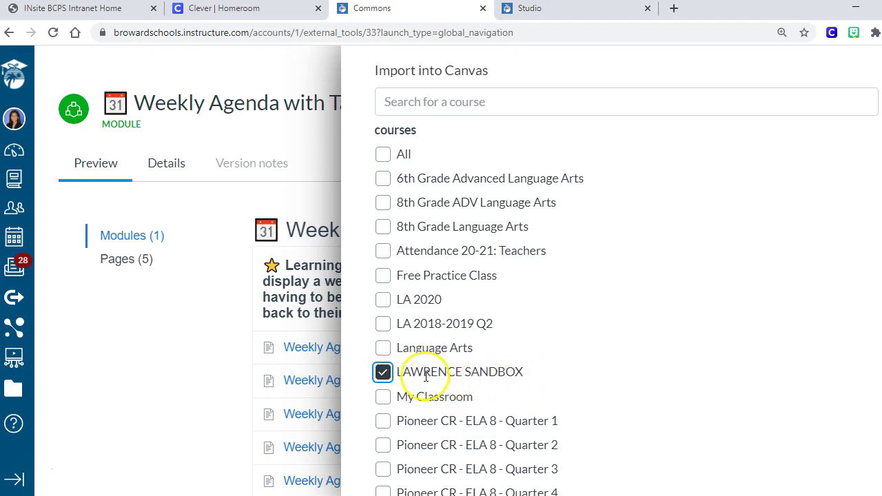
{"action": "double_click", "coordinate": [383, 374]}
{"action": "left_click", "coordinate": [383, 372]}
{"action": "scroll", "coordinate": [551, 369], "scroll_direction": "down", "scroll_amount": 2}
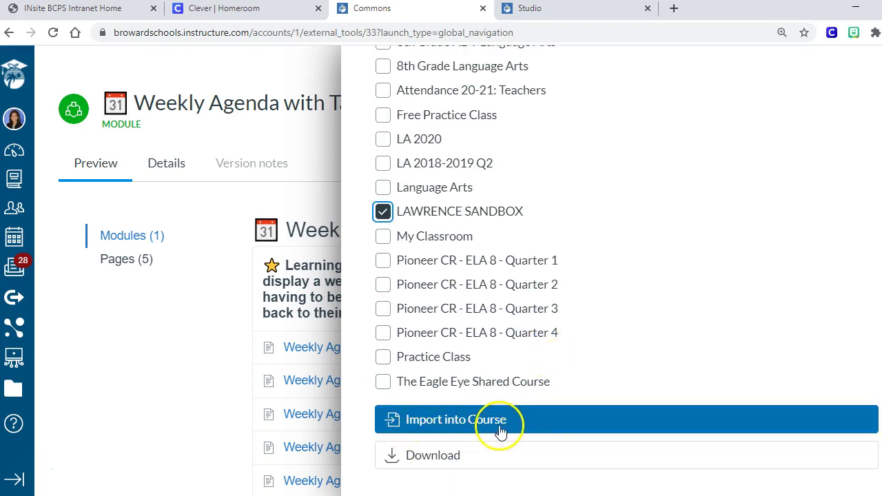
{"action": "left_click", "coordinate": [531, 420]}
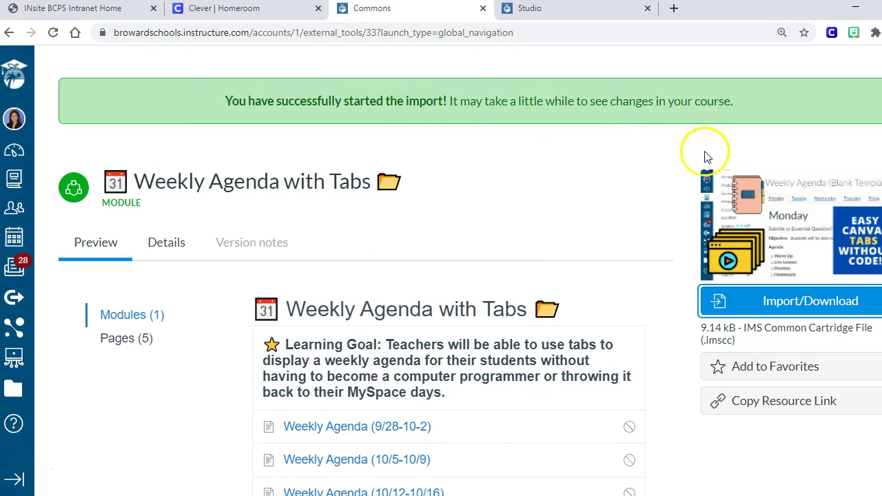
Review the module listing in the preview, then return to the Canvas Dashboard
{"action": "scroll", "coordinate": [596, 305], "scroll_direction": "down", "scroll_amount": 2}
{"action": "scroll", "coordinate": [597, 310], "scroll_direction": "up", "scroll_amount": 3}
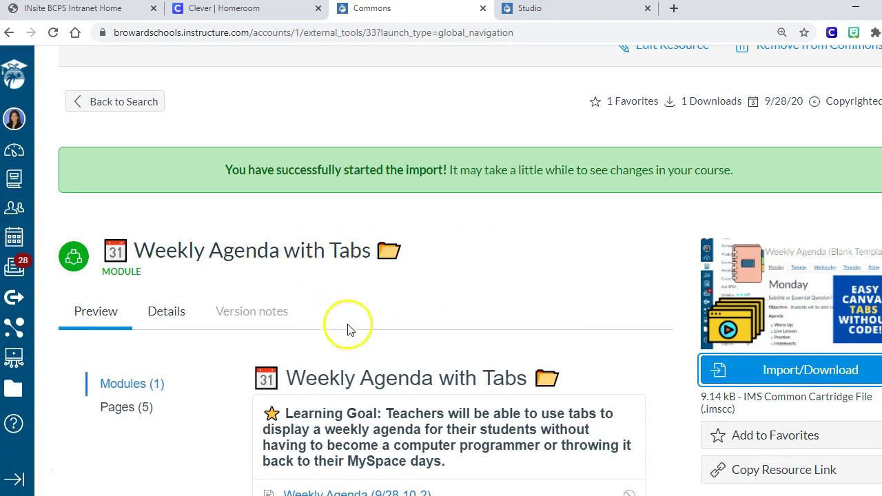
{"action": "left_click", "coordinate": [127, 387]}
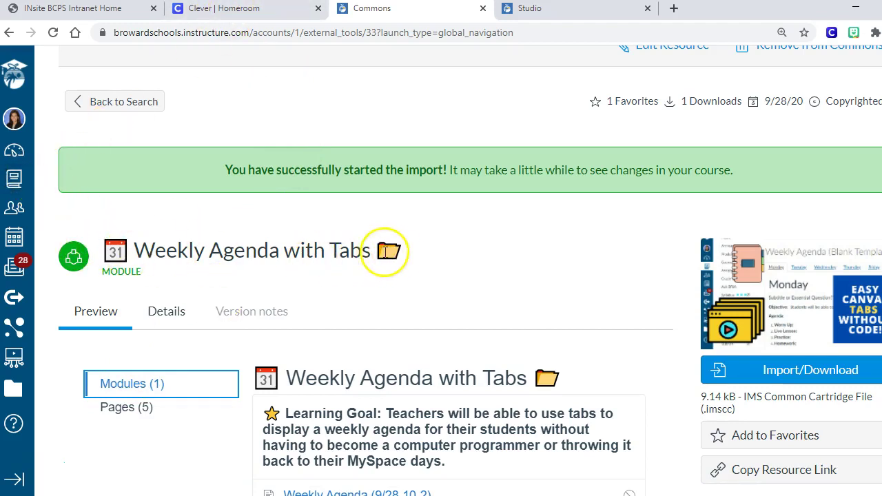
{"action": "left_click", "coordinate": [14, 151]}
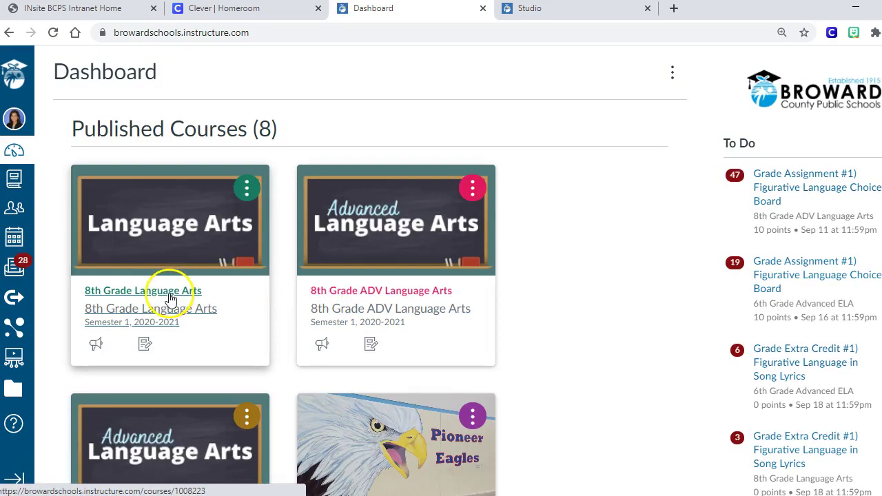
Open 8th Grade Language Arts Modules and bring up the Weekly Agenda with Tabs module's options menu
{"action": "left_click", "coordinate": [169, 295]}
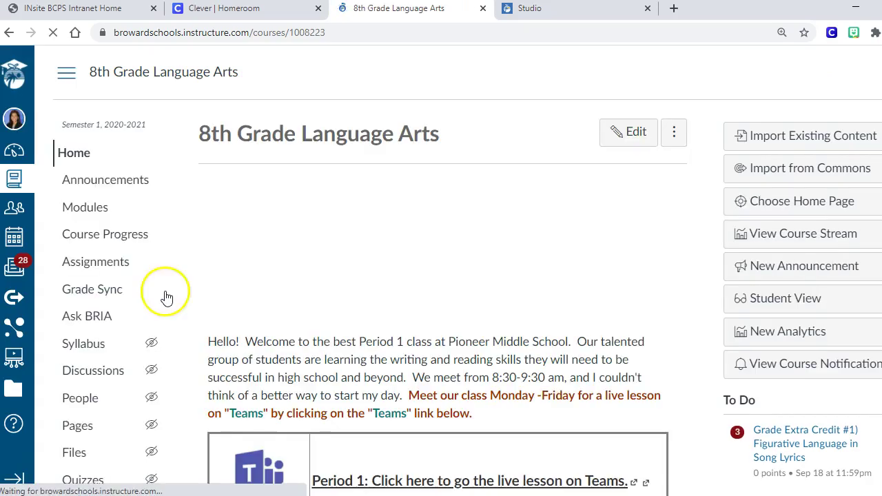
{"action": "left_click", "coordinate": [85, 210]}
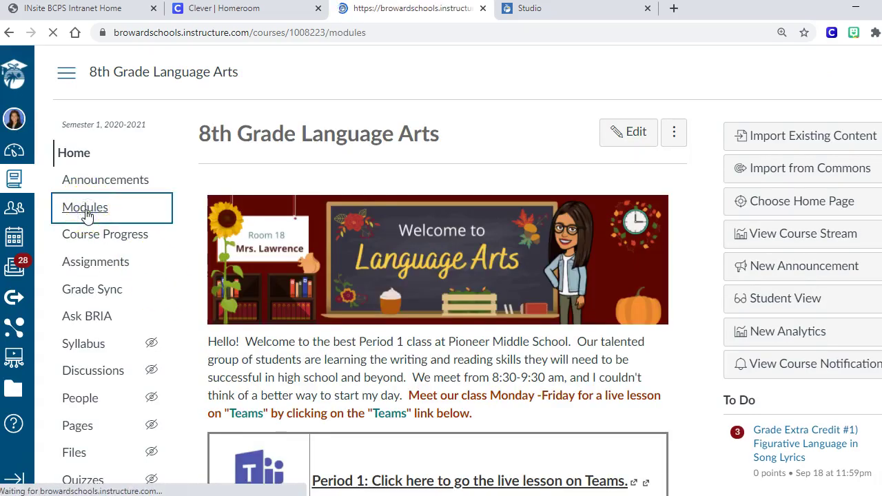
{"action": "scroll", "coordinate": [326, 230], "scroll_direction": "down", "scroll_amount": 3}
{"action": "scroll", "coordinate": [326, 230], "scroll_direction": "down", "scroll_amount": 4}
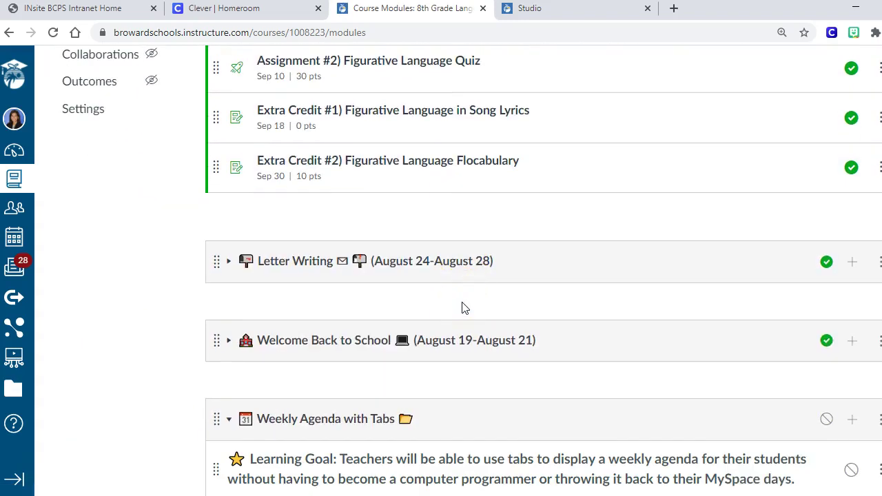
{"action": "scroll", "coordinate": [435, 303], "scroll_direction": "down", "scroll_amount": 4}
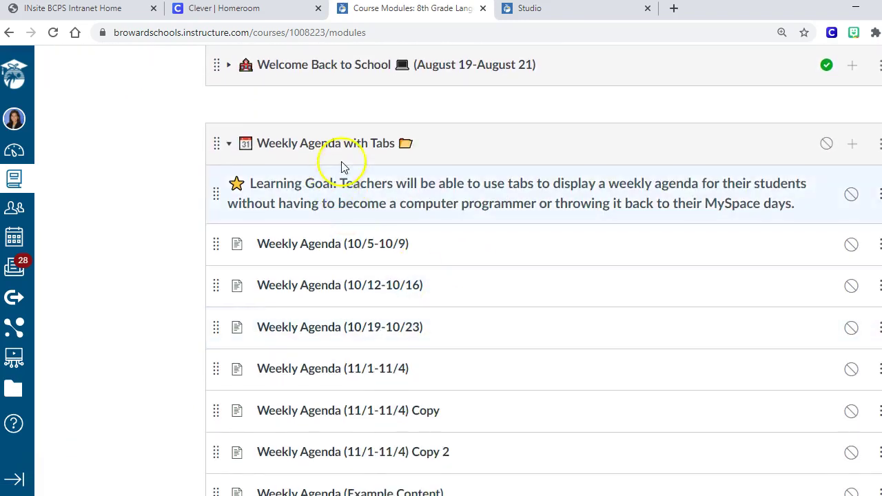
{"action": "scroll", "coordinate": [485, 354], "scroll_direction": "down", "scroll_amount": 1}
{"action": "scroll", "coordinate": [482, 352], "scroll_direction": "up", "scroll_amount": 1}
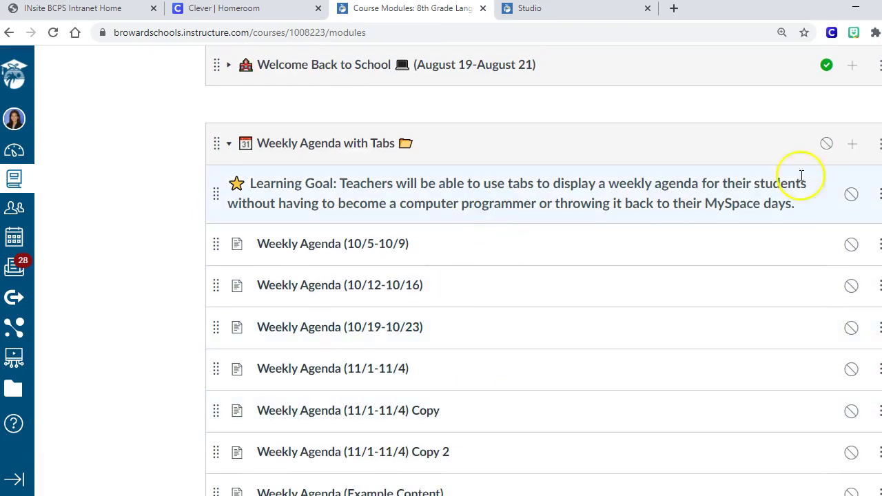
{"action": "left_click", "coordinate": [879, 146]}
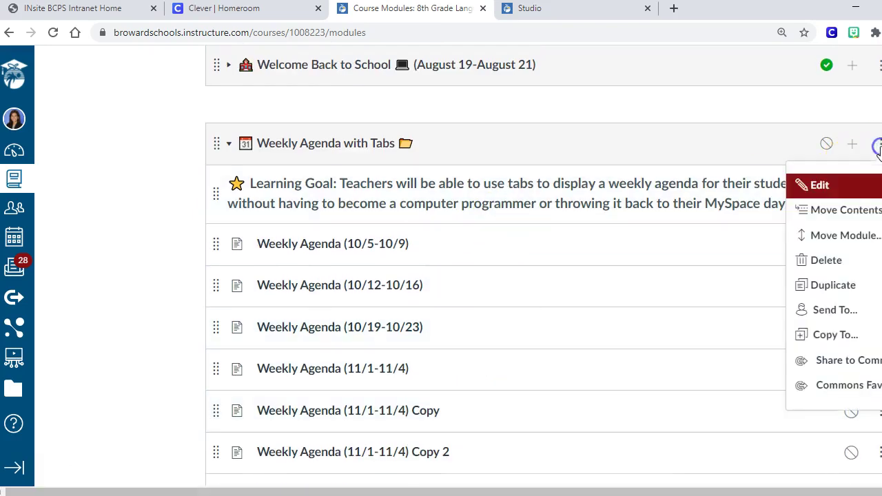
Edit the module and insert a grinning emoji at the end of its name via a 'smi' search
{"action": "left_click", "coordinate": [840, 184]}
{"action": "left_click", "coordinate": [454, 124]}
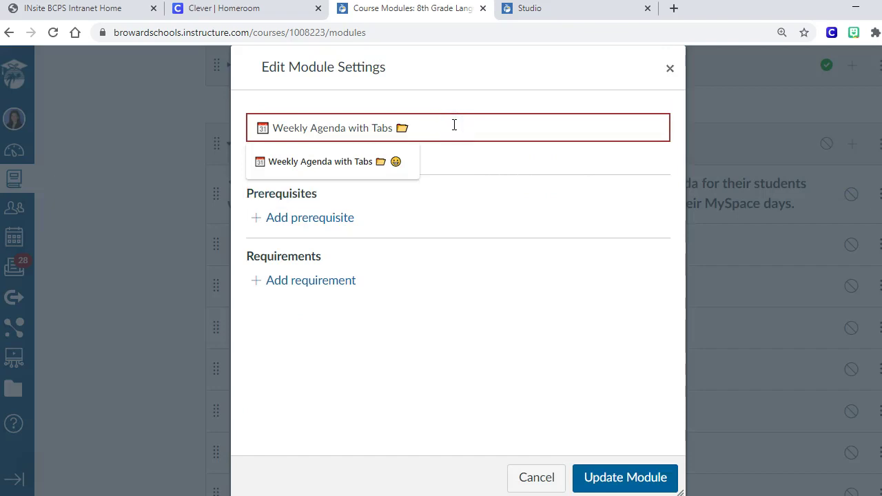
{"action": "right_click", "coordinate": [449, 128]}
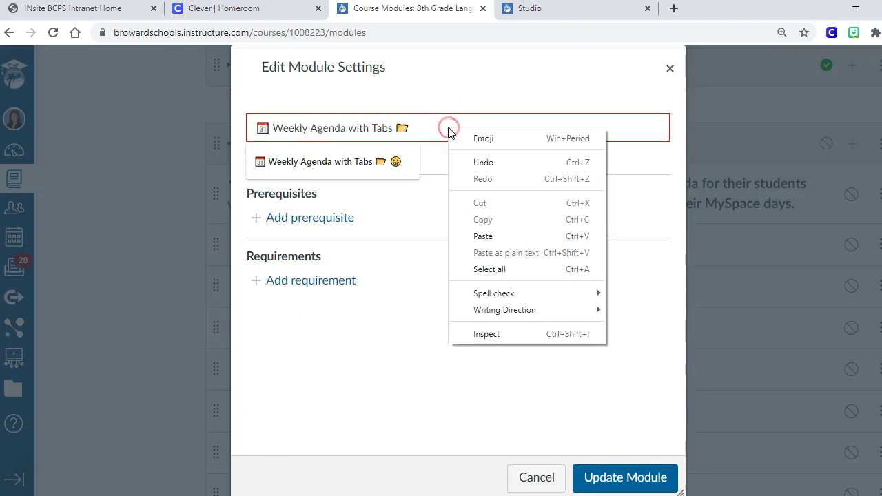
{"action": "left_click", "coordinate": [505, 139]}
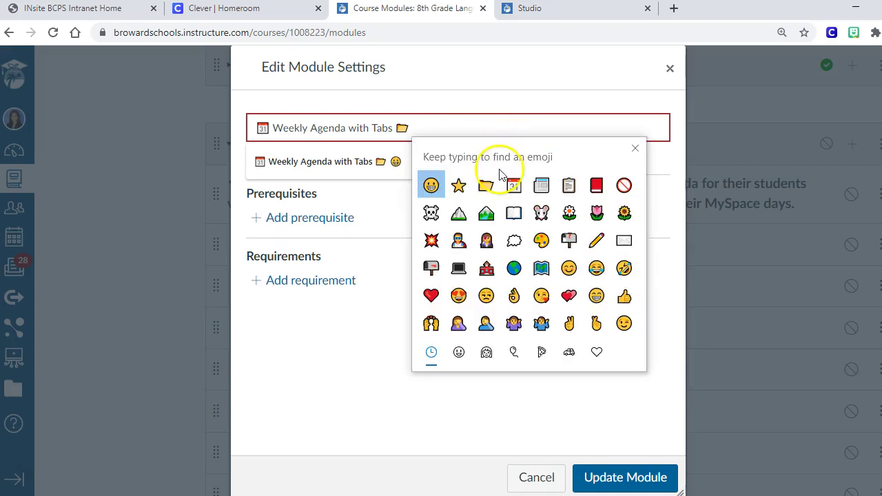
{"action": "left_click", "coordinate": [459, 352]}
{"action": "left_click", "coordinate": [486, 352]}
{"action": "left_click", "coordinate": [514, 352]}
{"action": "left_click", "coordinate": [542, 352]}
{"action": "left_click", "coordinate": [569, 352]}
{"action": "left_click", "coordinate": [596, 353]}
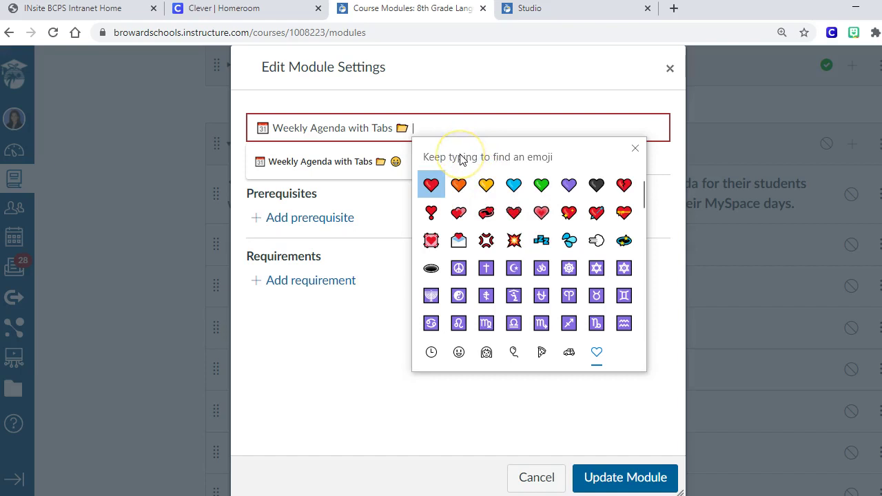
{"action": "type", "text": "smile"}
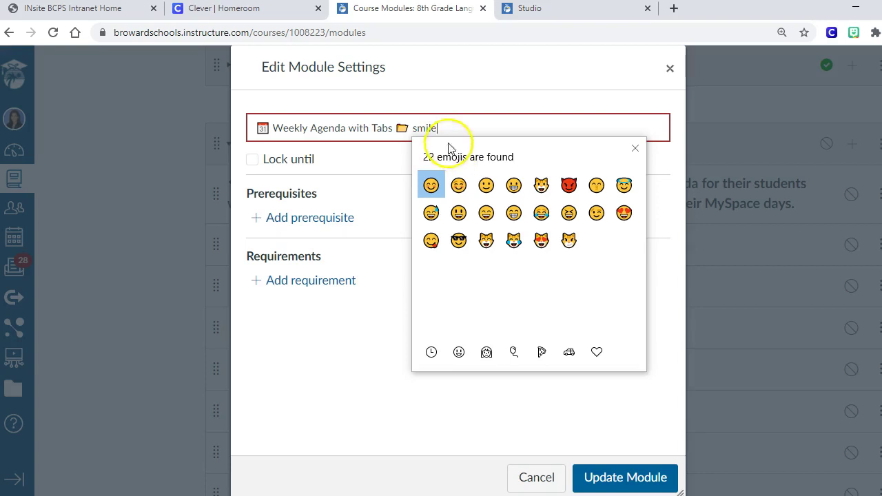
{"action": "left_click", "coordinate": [516, 191]}
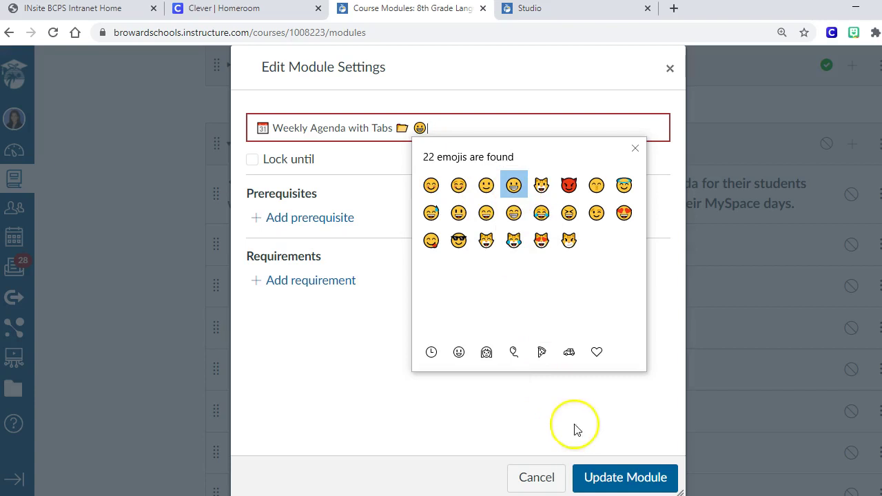
{"action": "left_click", "coordinate": [626, 397]}
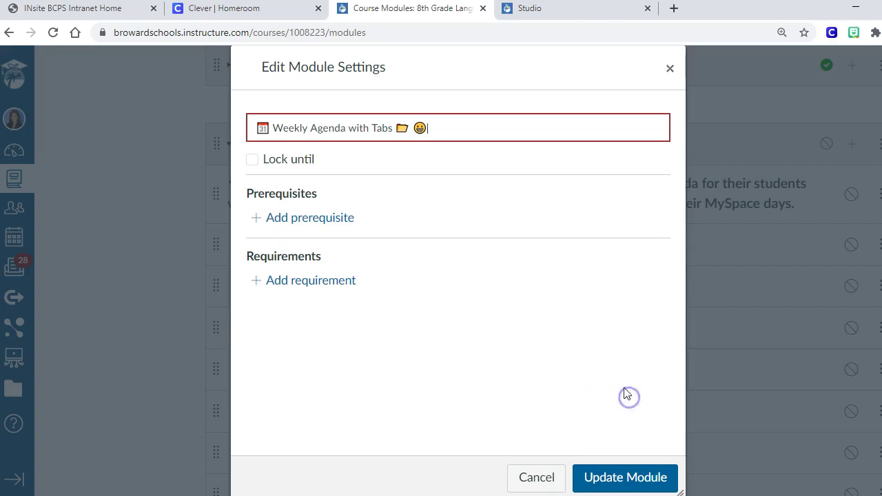
Search the emoji picker for 'book', clear the stray text, and save the renamed module
{"action": "right_click", "coordinate": [482, 127]}
{"action": "left_click", "coordinate": [514, 137]}
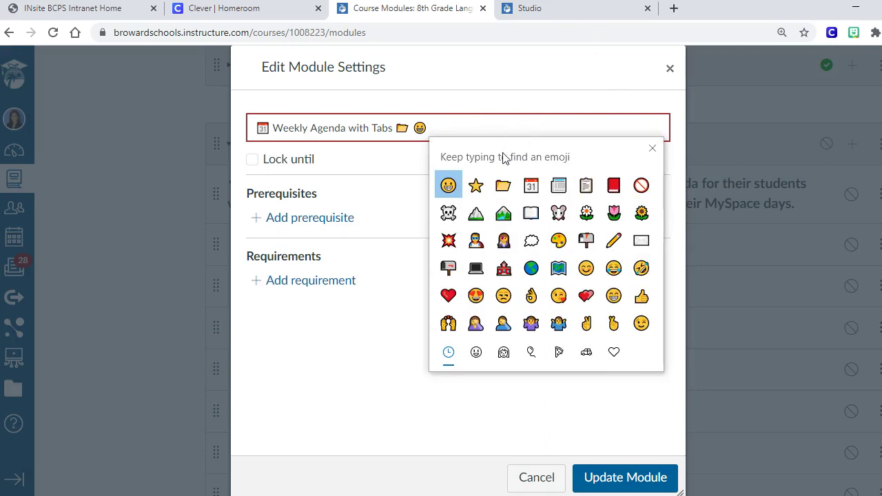
{"action": "type", "text": "ook"}
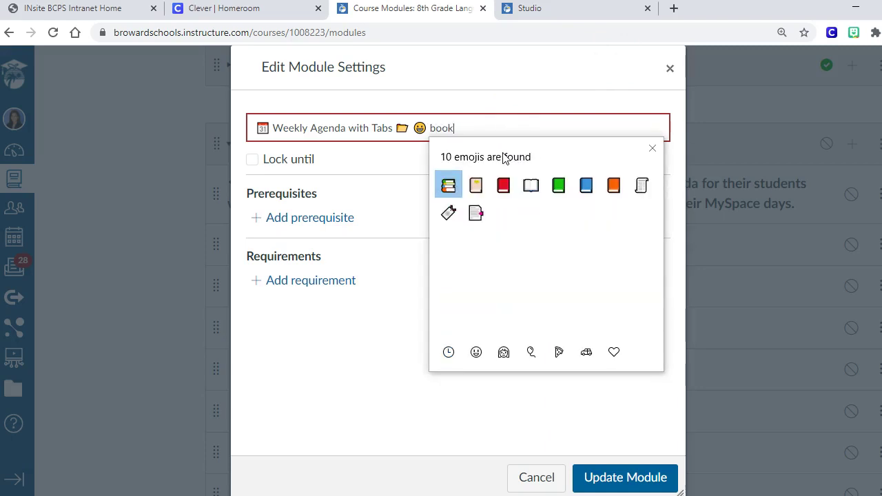
{"action": "key", "text": "BackSpace"}
{"action": "key", "text": "BackSpace"}
{"action": "key", "text": "BackSpace"}
{"action": "key", "text": "BackSpace"}
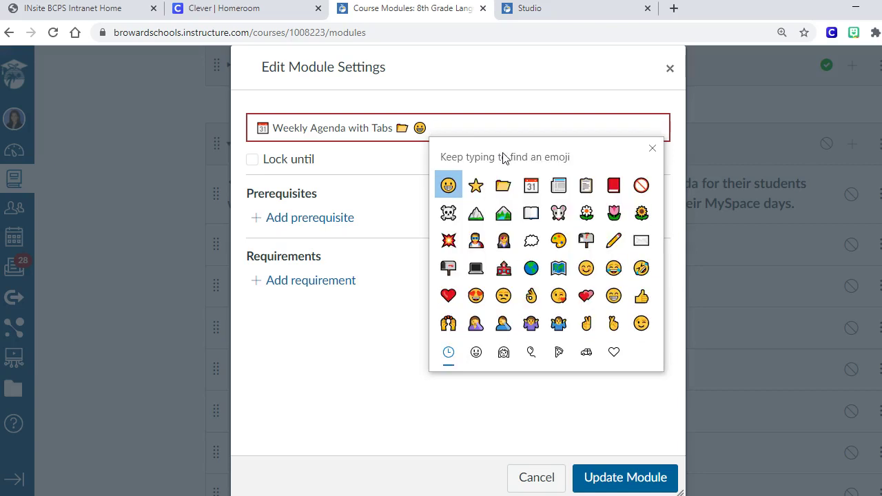
{"action": "left_click", "coordinate": [547, 381]}
{"action": "left_click", "coordinate": [600, 477]}
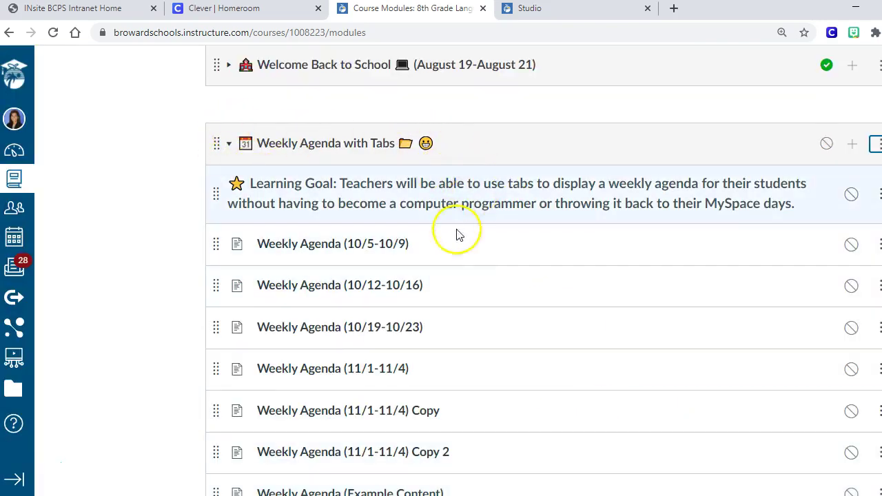
Open the Weekly Agenda (10/5-10/9) page and step through its Tuesday to Friday tabs
{"action": "left_click", "coordinate": [456, 301]}
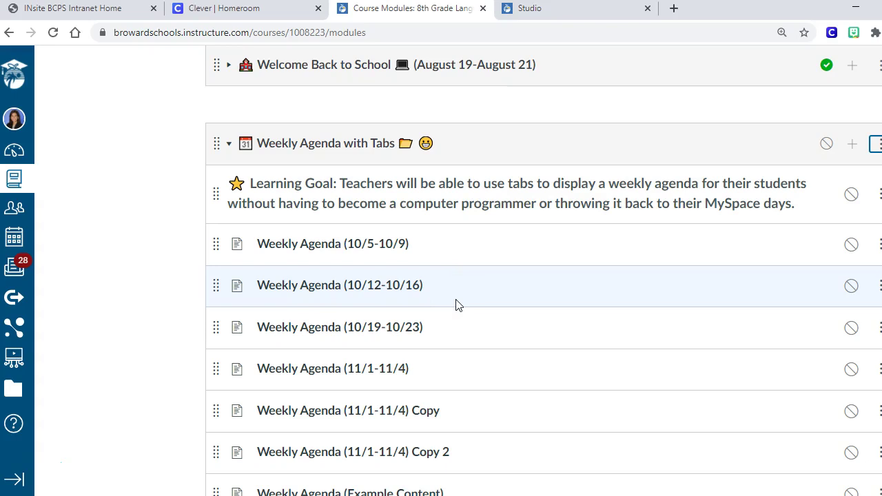
{"action": "left_click", "coordinate": [360, 243]}
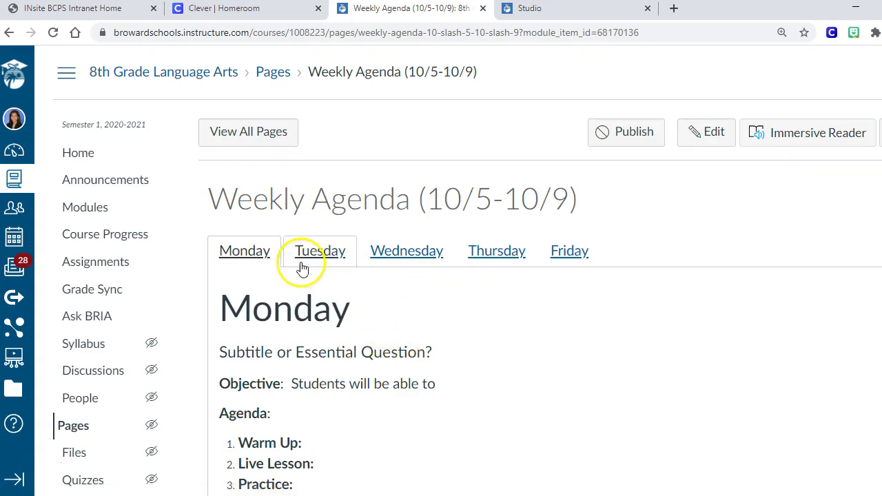
{"action": "left_click", "coordinate": [308, 261]}
{"action": "left_click", "coordinate": [421, 255]}
{"action": "left_click", "coordinate": [479, 251]}
{"action": "left_click", "coordinate": [560, 252]}
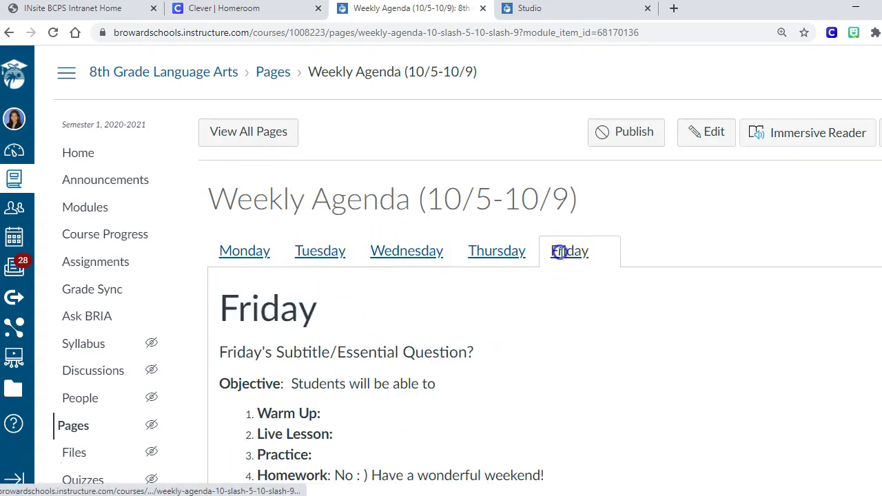